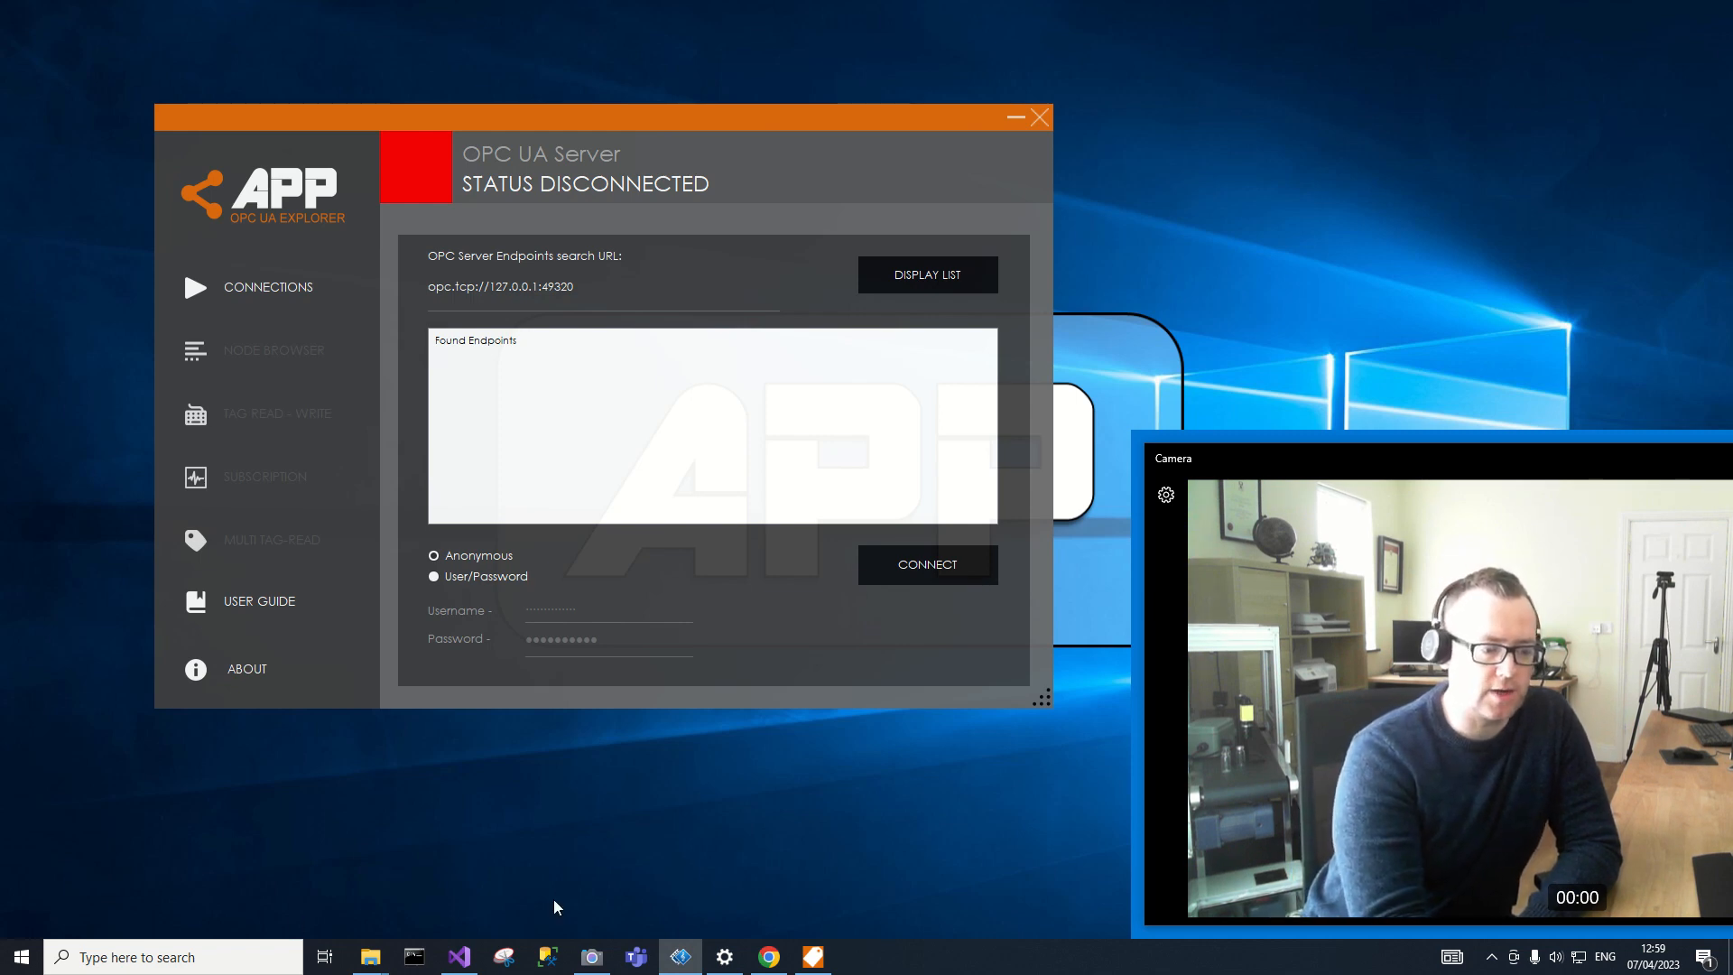
Switch to Chrome to review the network architecture diagram, then return to the OPC UA Explorer
click(769, 957)
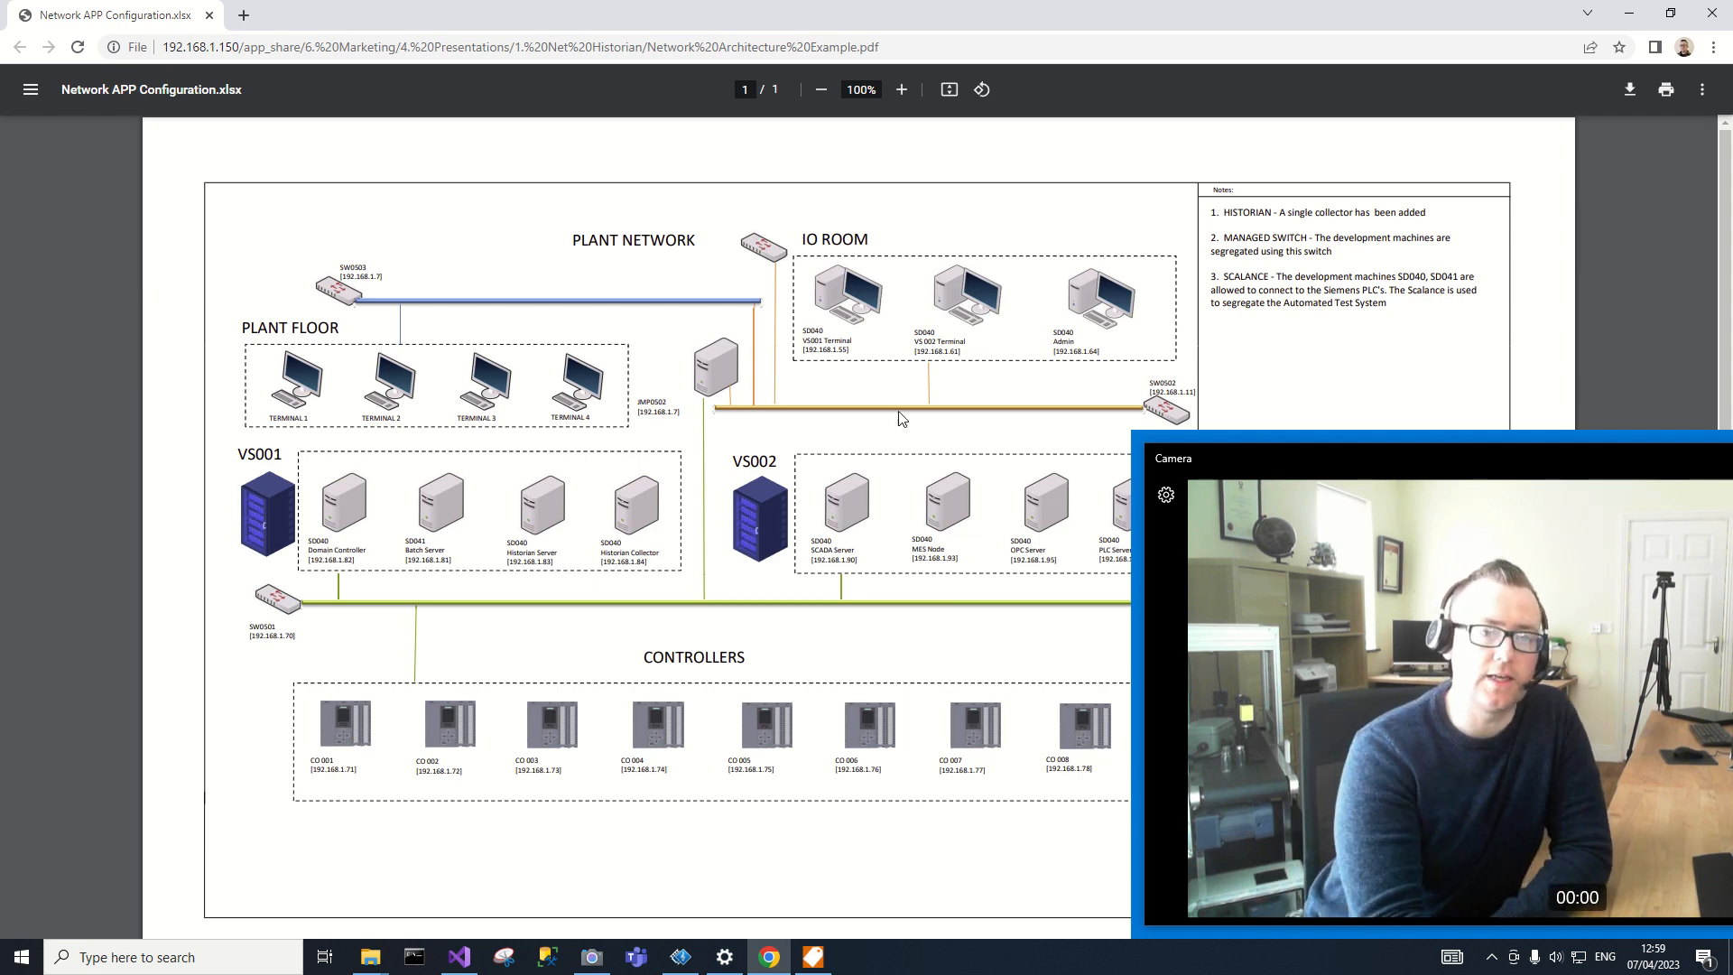
click(1629, 15)
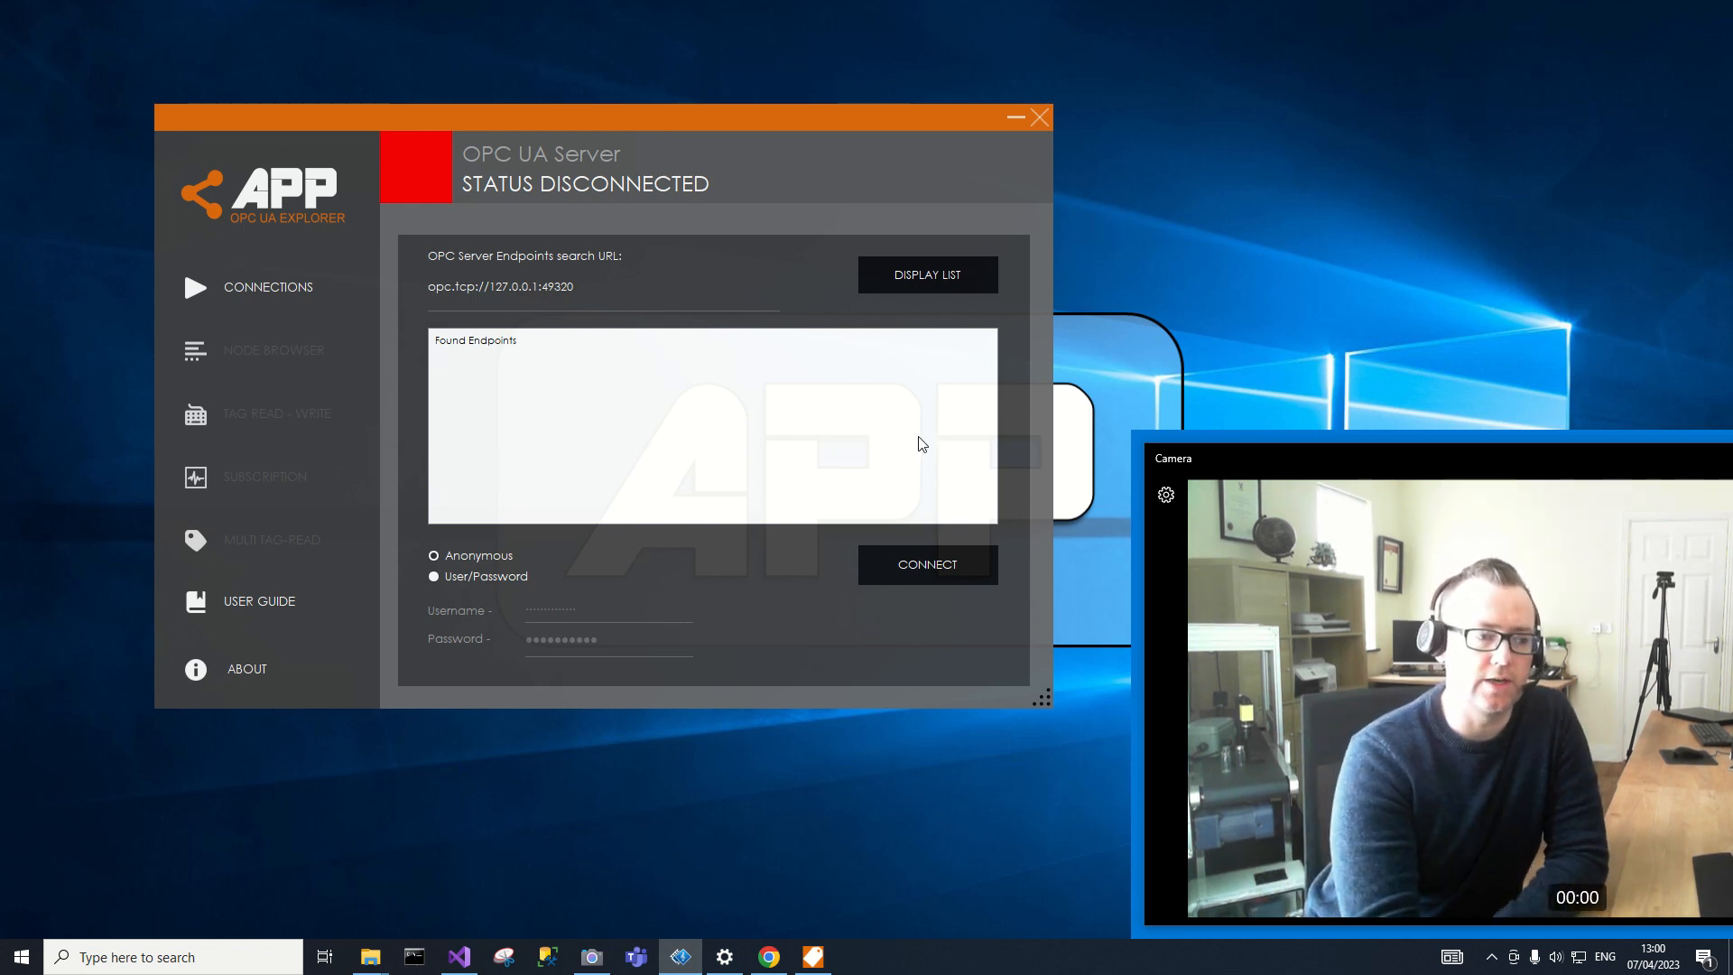
Open KEPServerEX's OPC UA Configuration Manager and examine the server endpoints, including the security policies of opc.tcp://APPC1:49320
click(1491, 957)
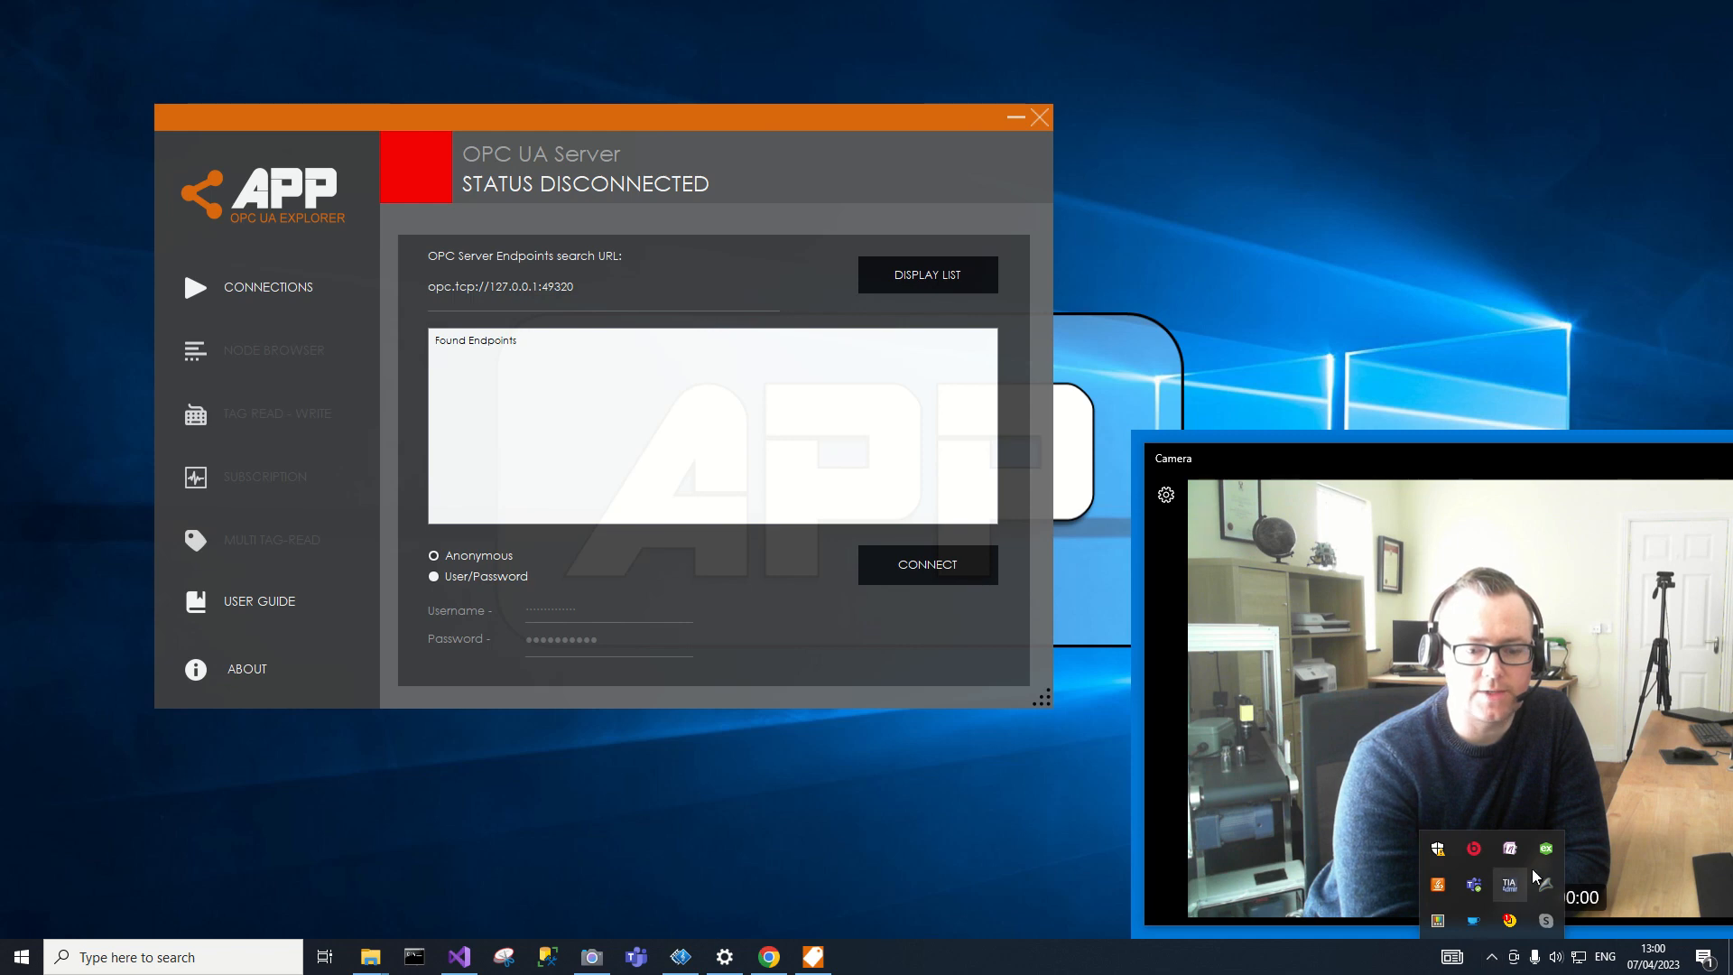
right_click(1550, 849)
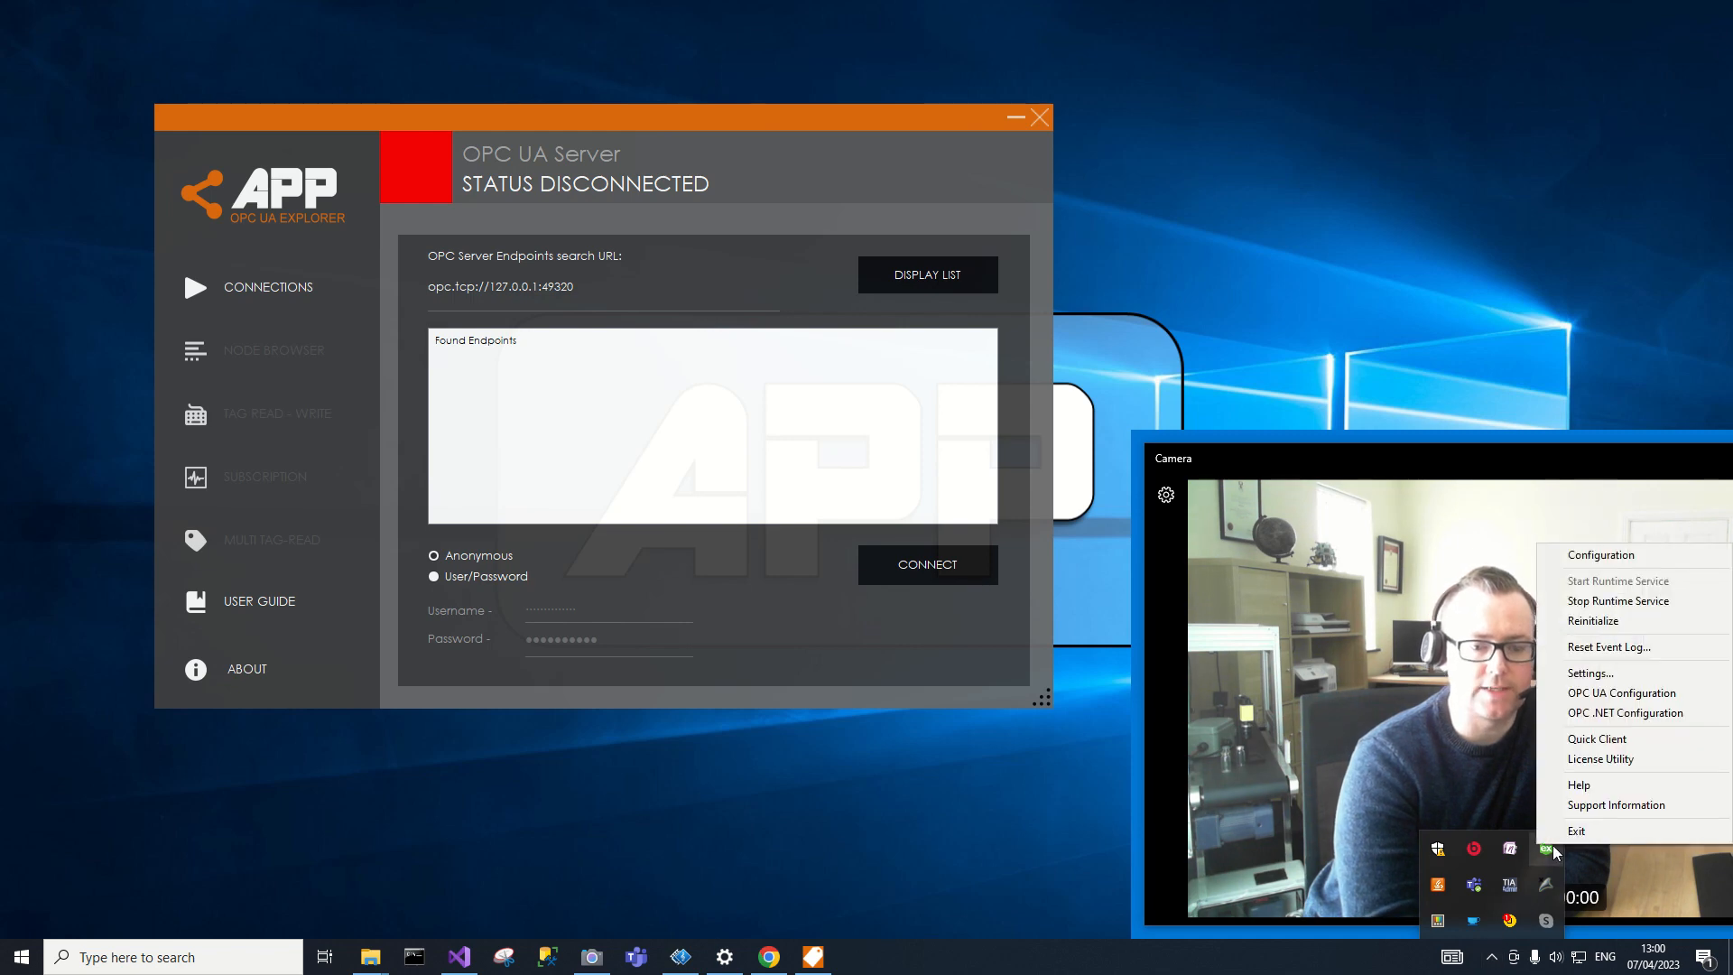
click(1633, 694)
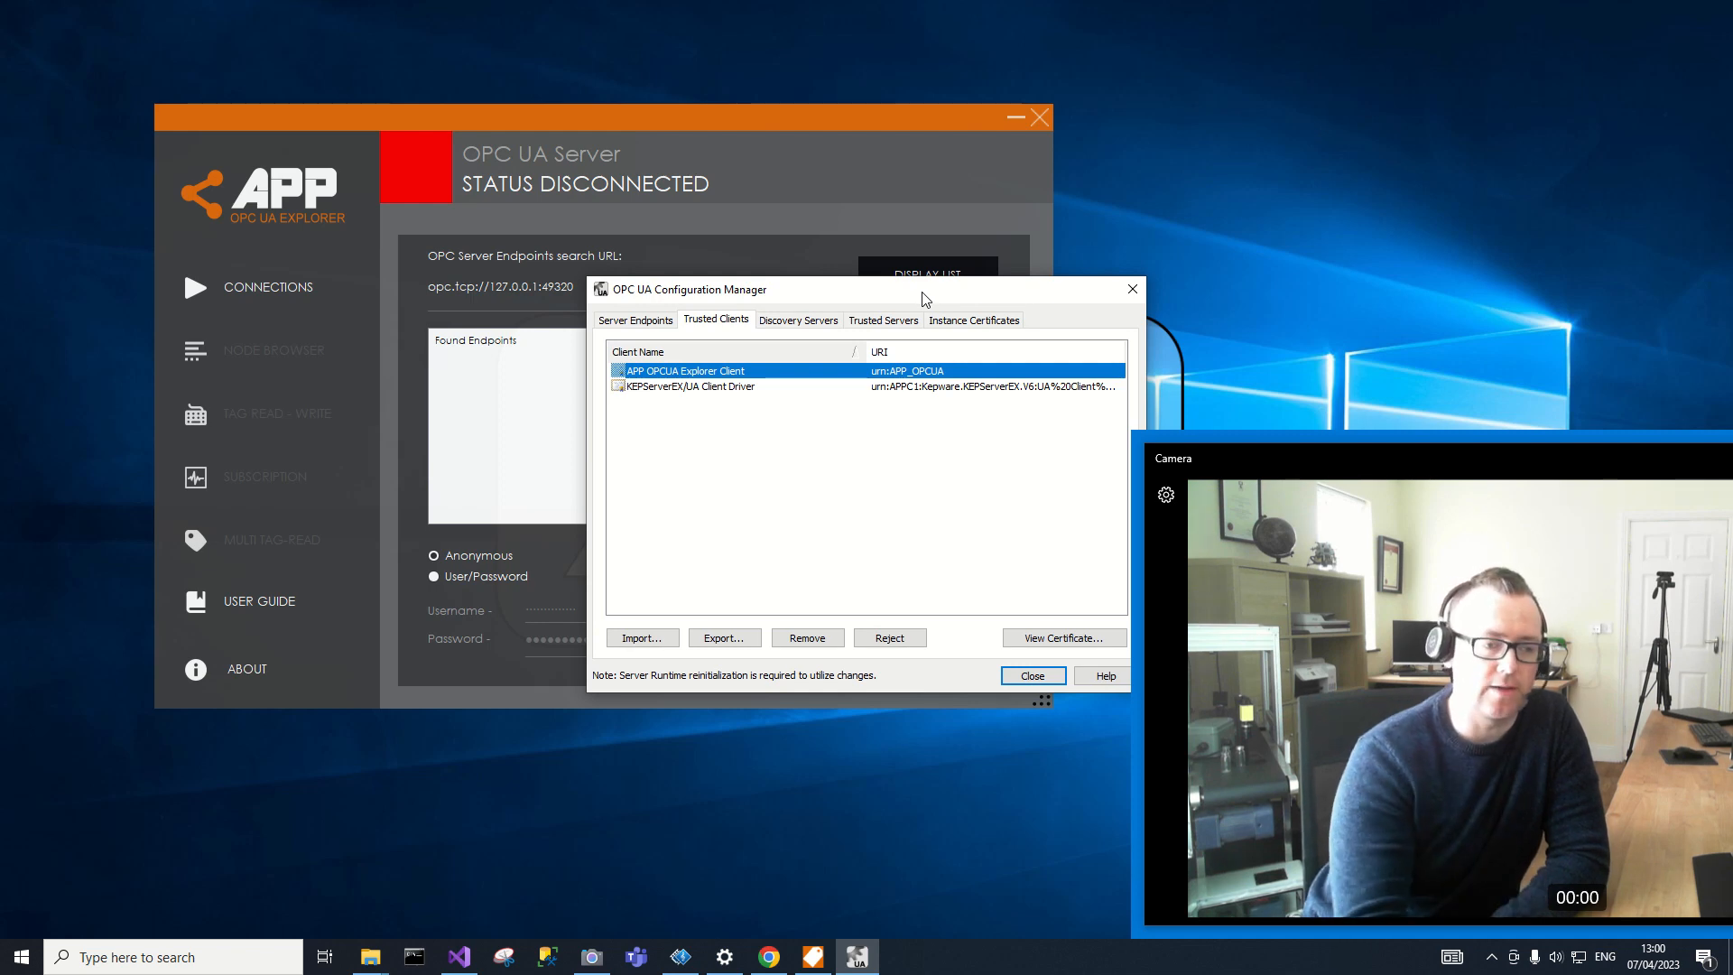
drag(925, 299, 821, 315)
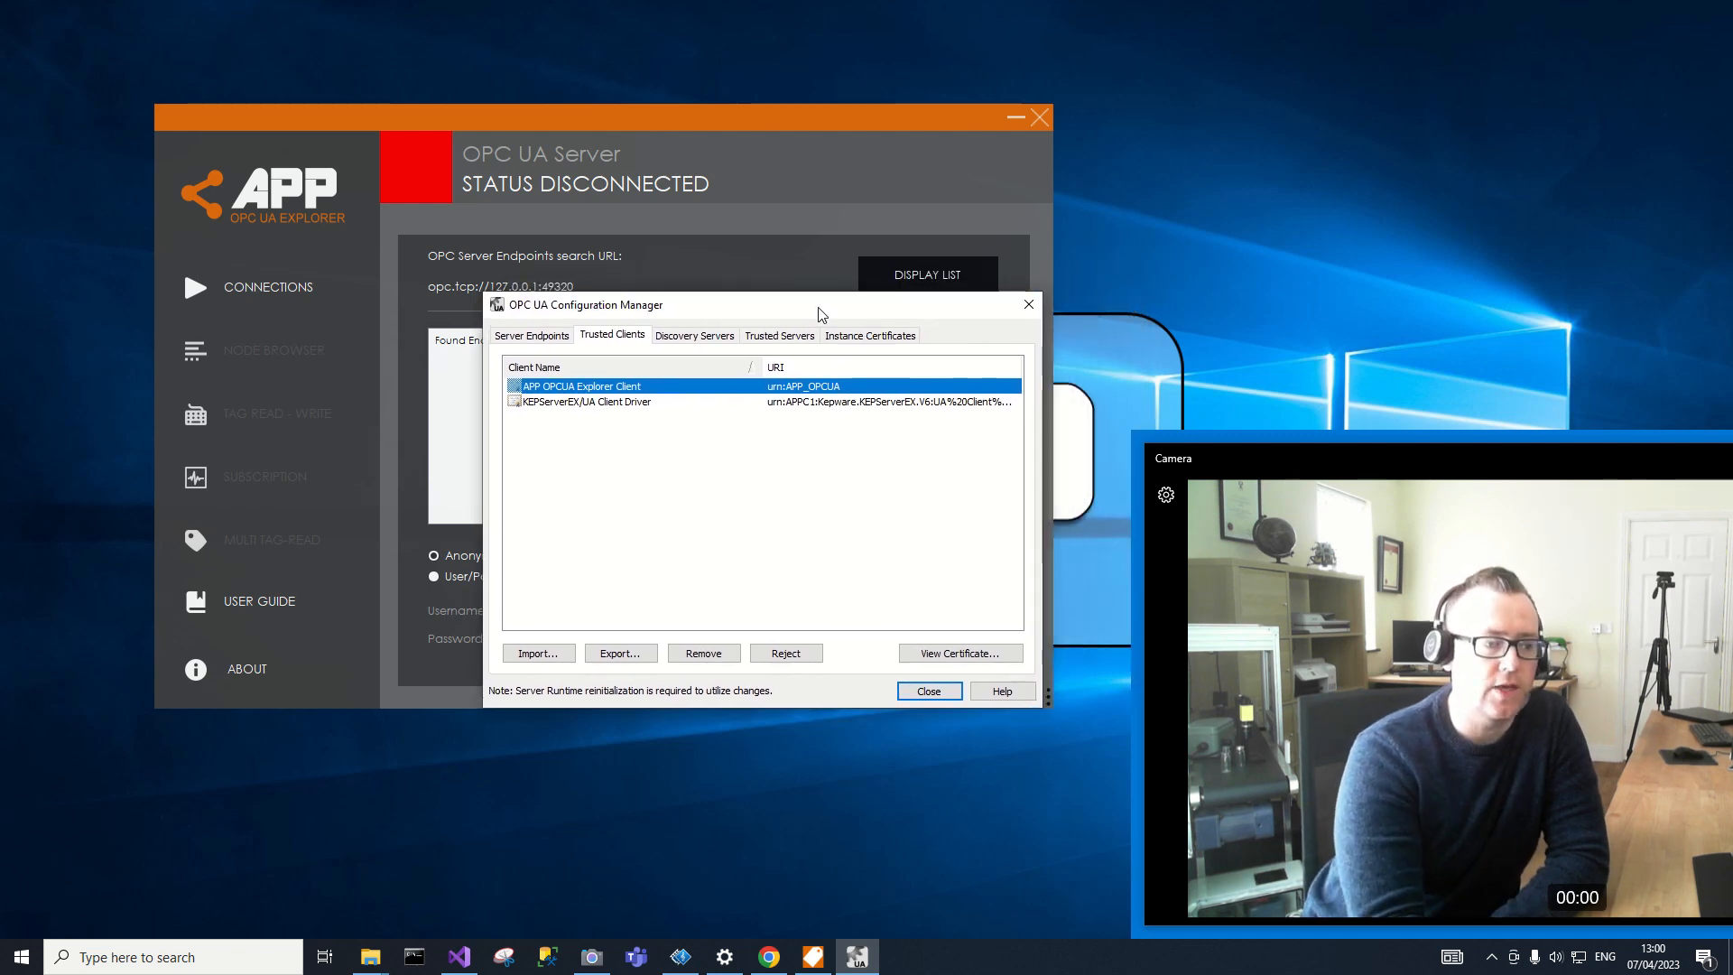
click(542, 335)
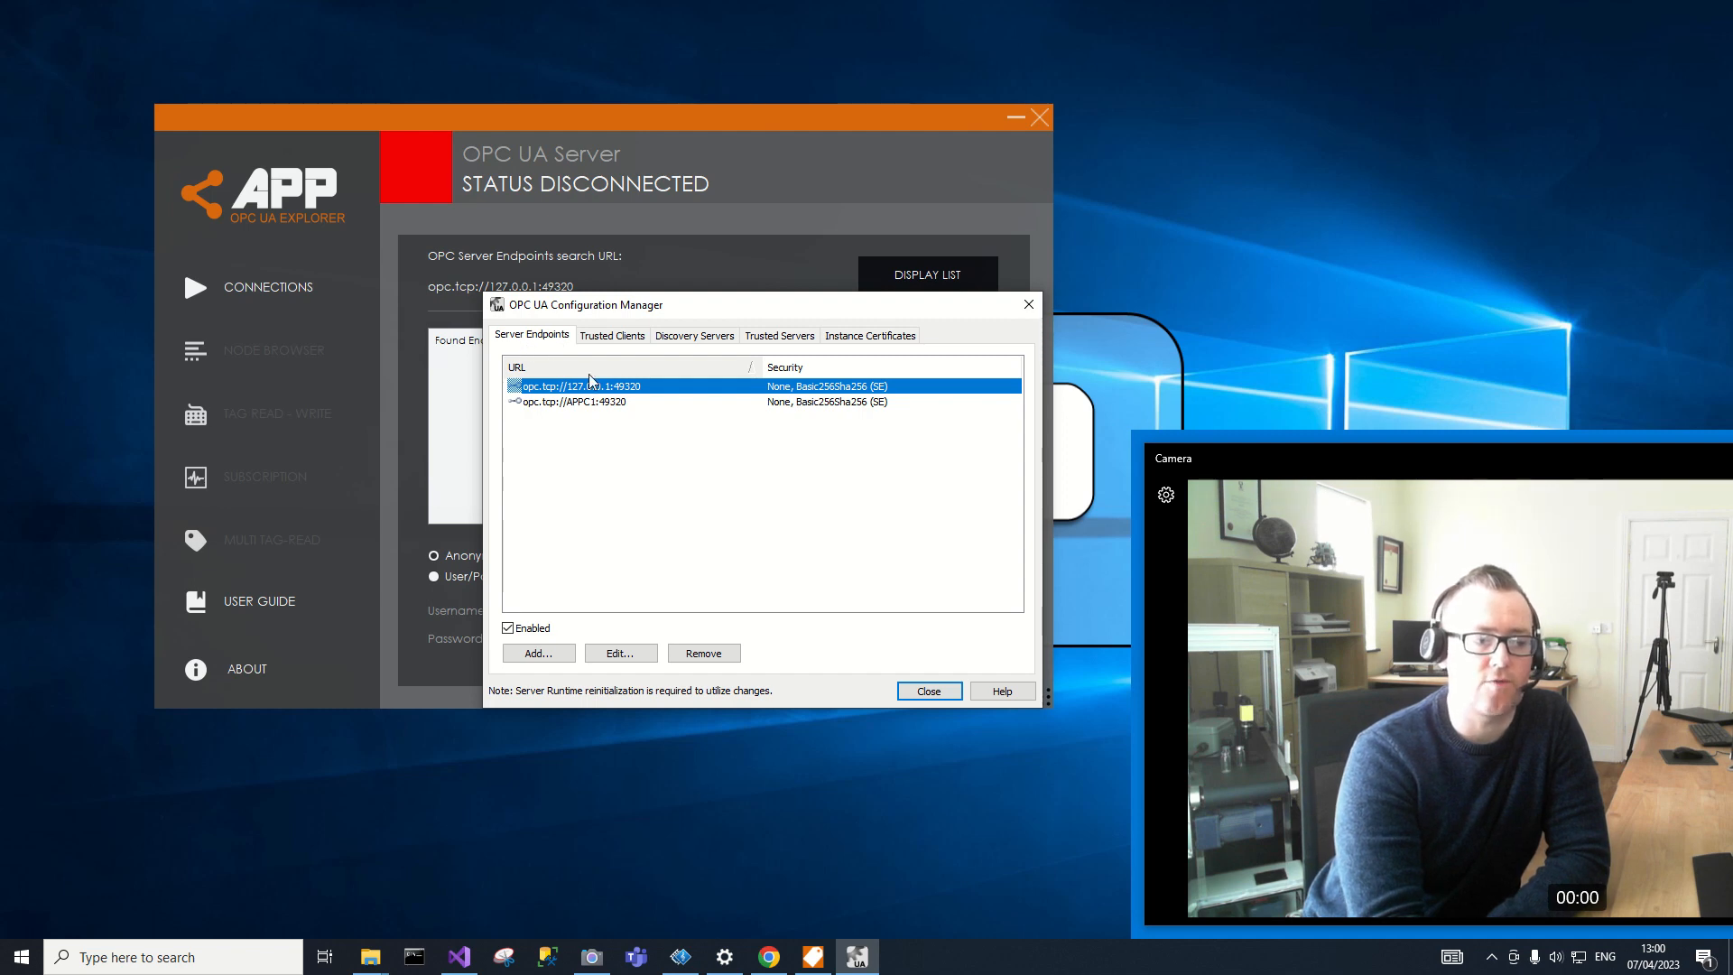
click(665, 401)
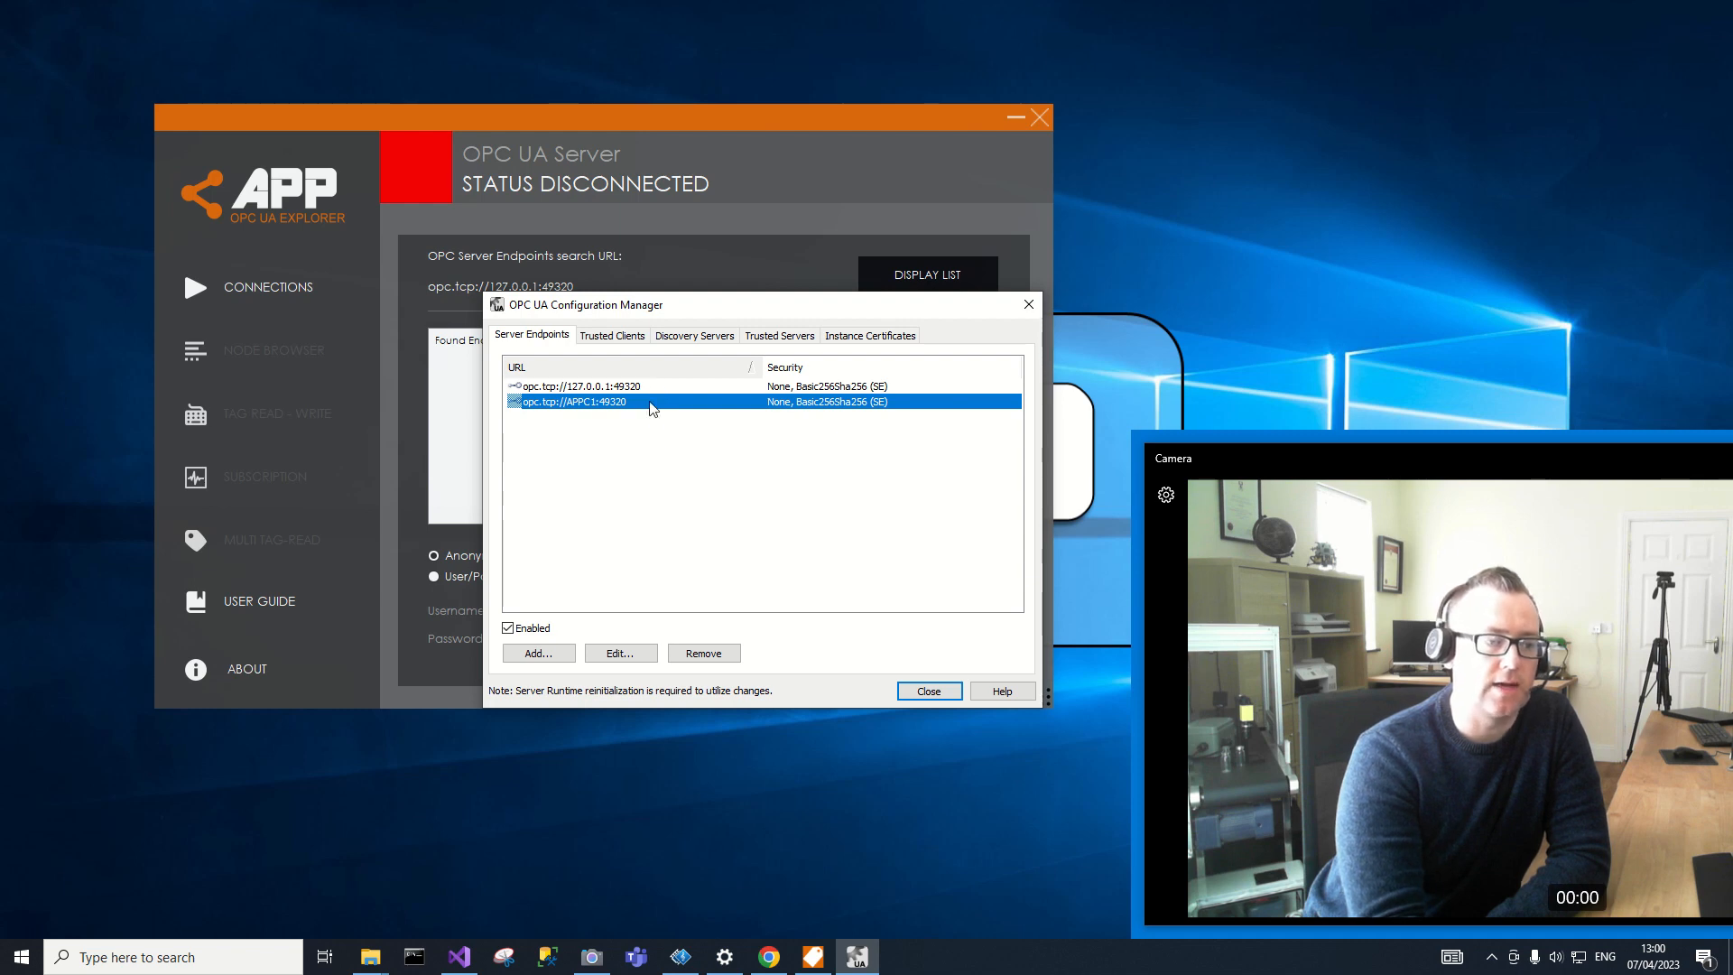
double_click(650, 402)
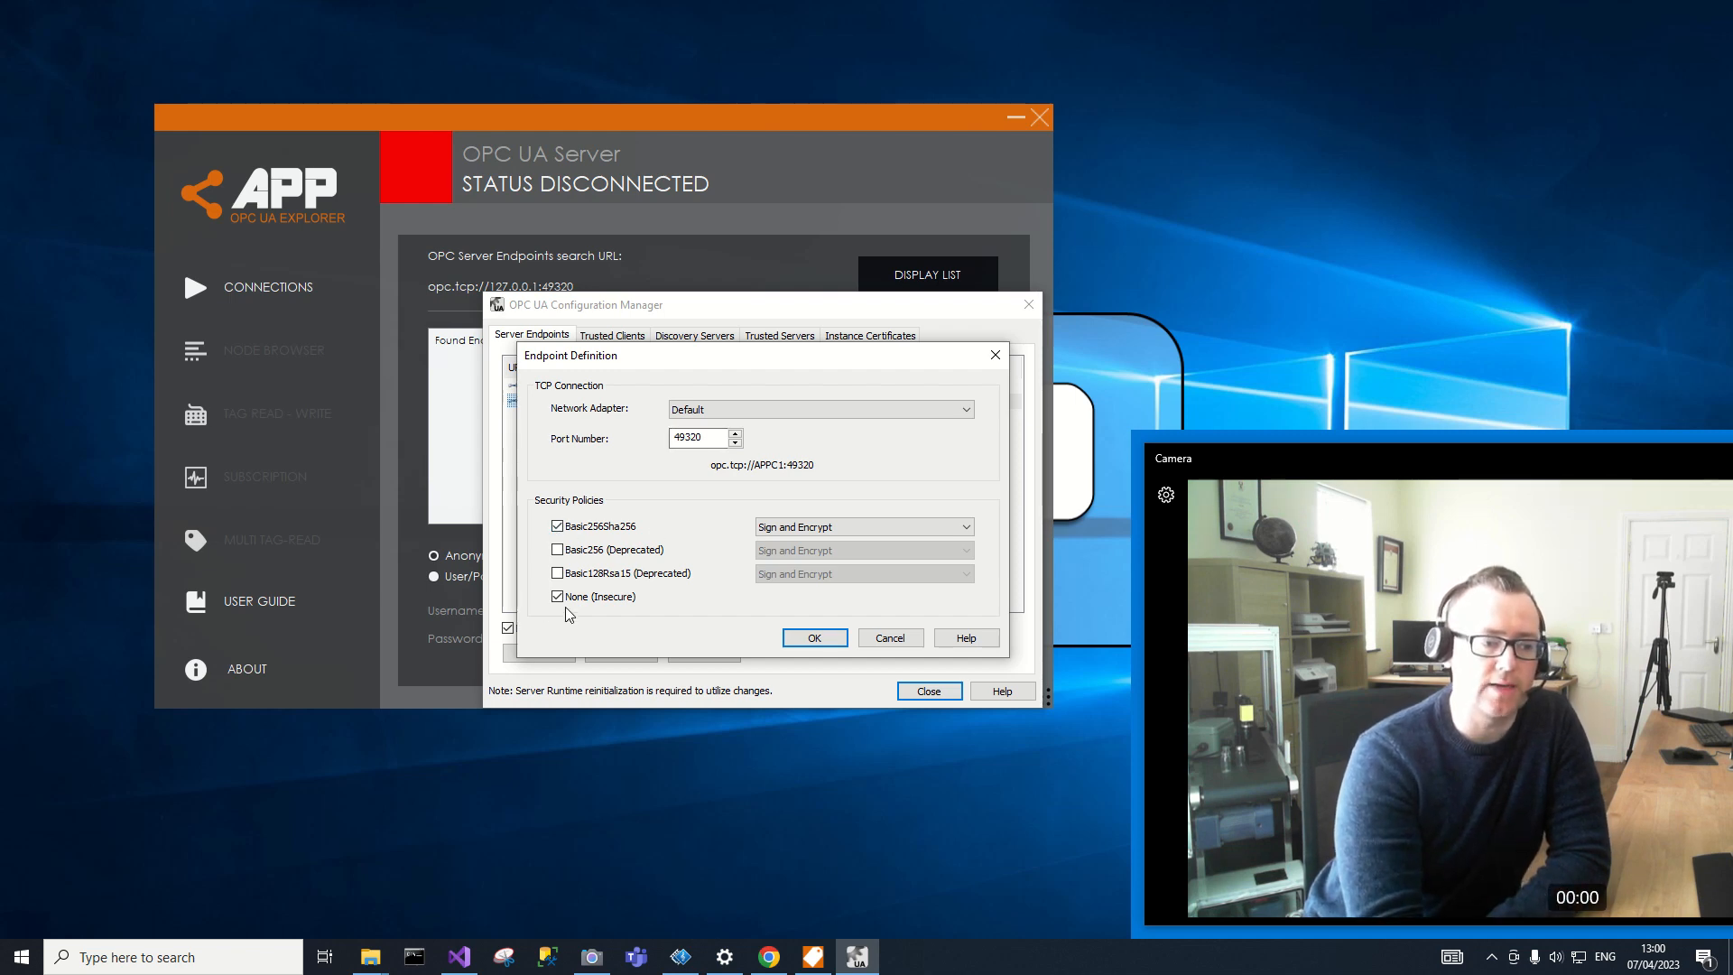
click(995, 356)
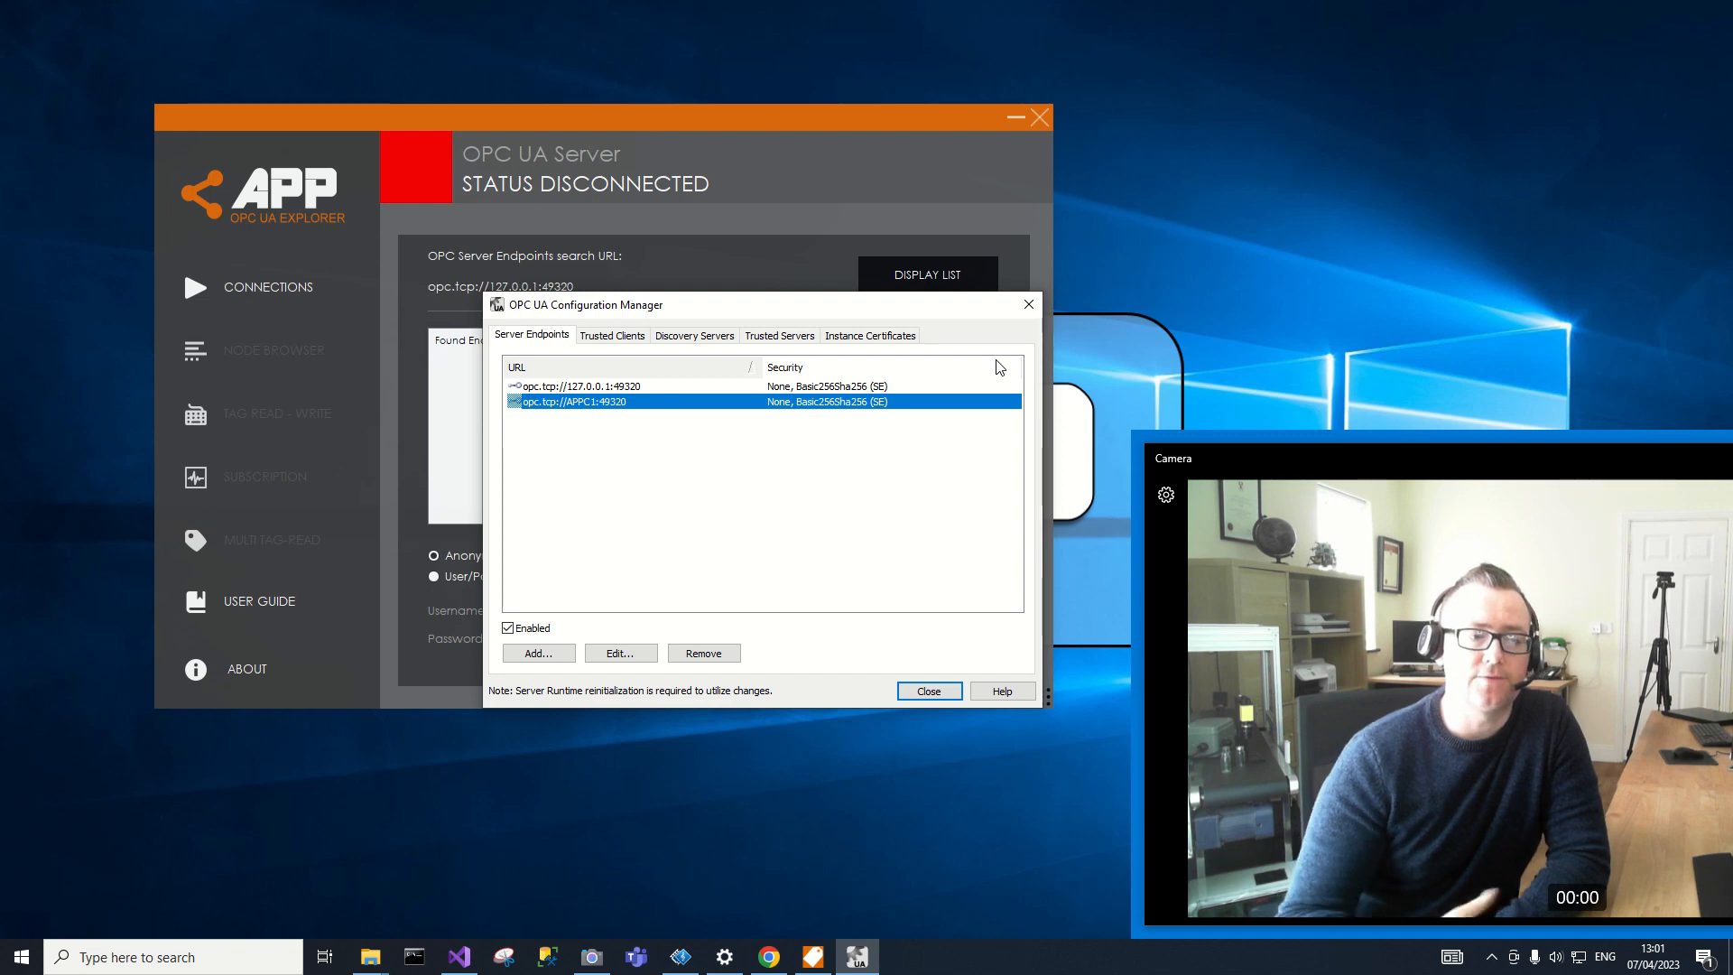
List the endpoints at opc.tcp://127.0.0.1:49320 and select the SignAndEncrypt Basic256Sha256 one, closing the OPC UA Configuration Manager
drag(822, 310, 1425, 134)
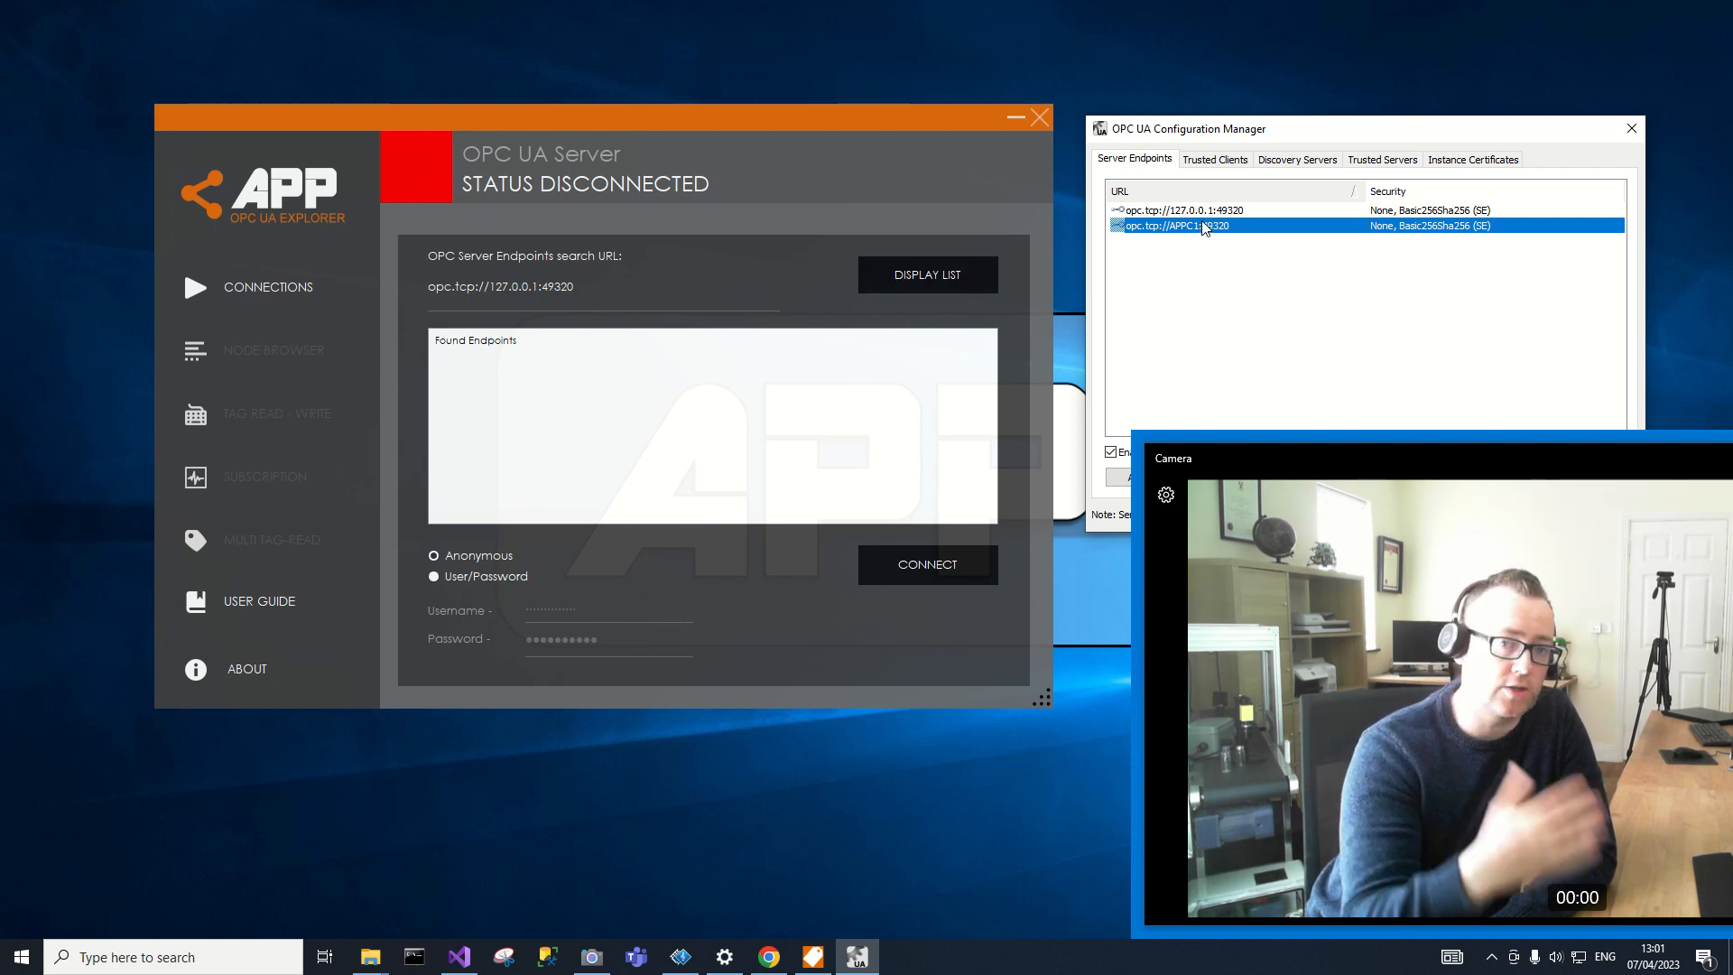
click(970, 275)
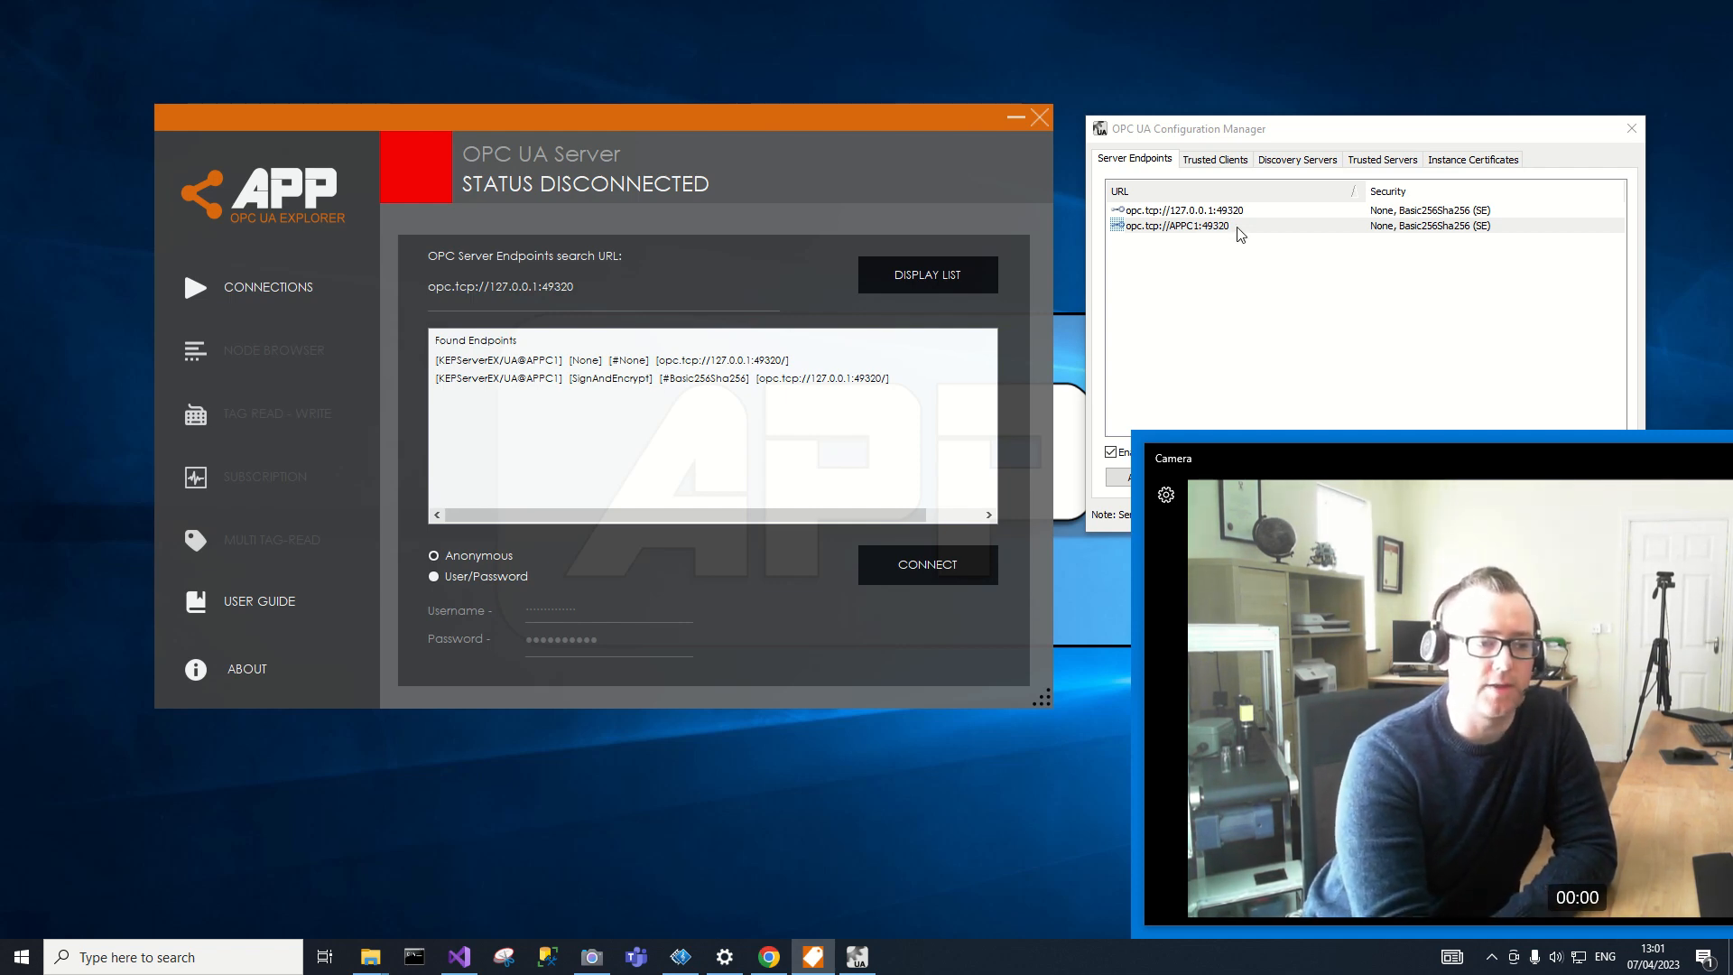
click(713, 361)
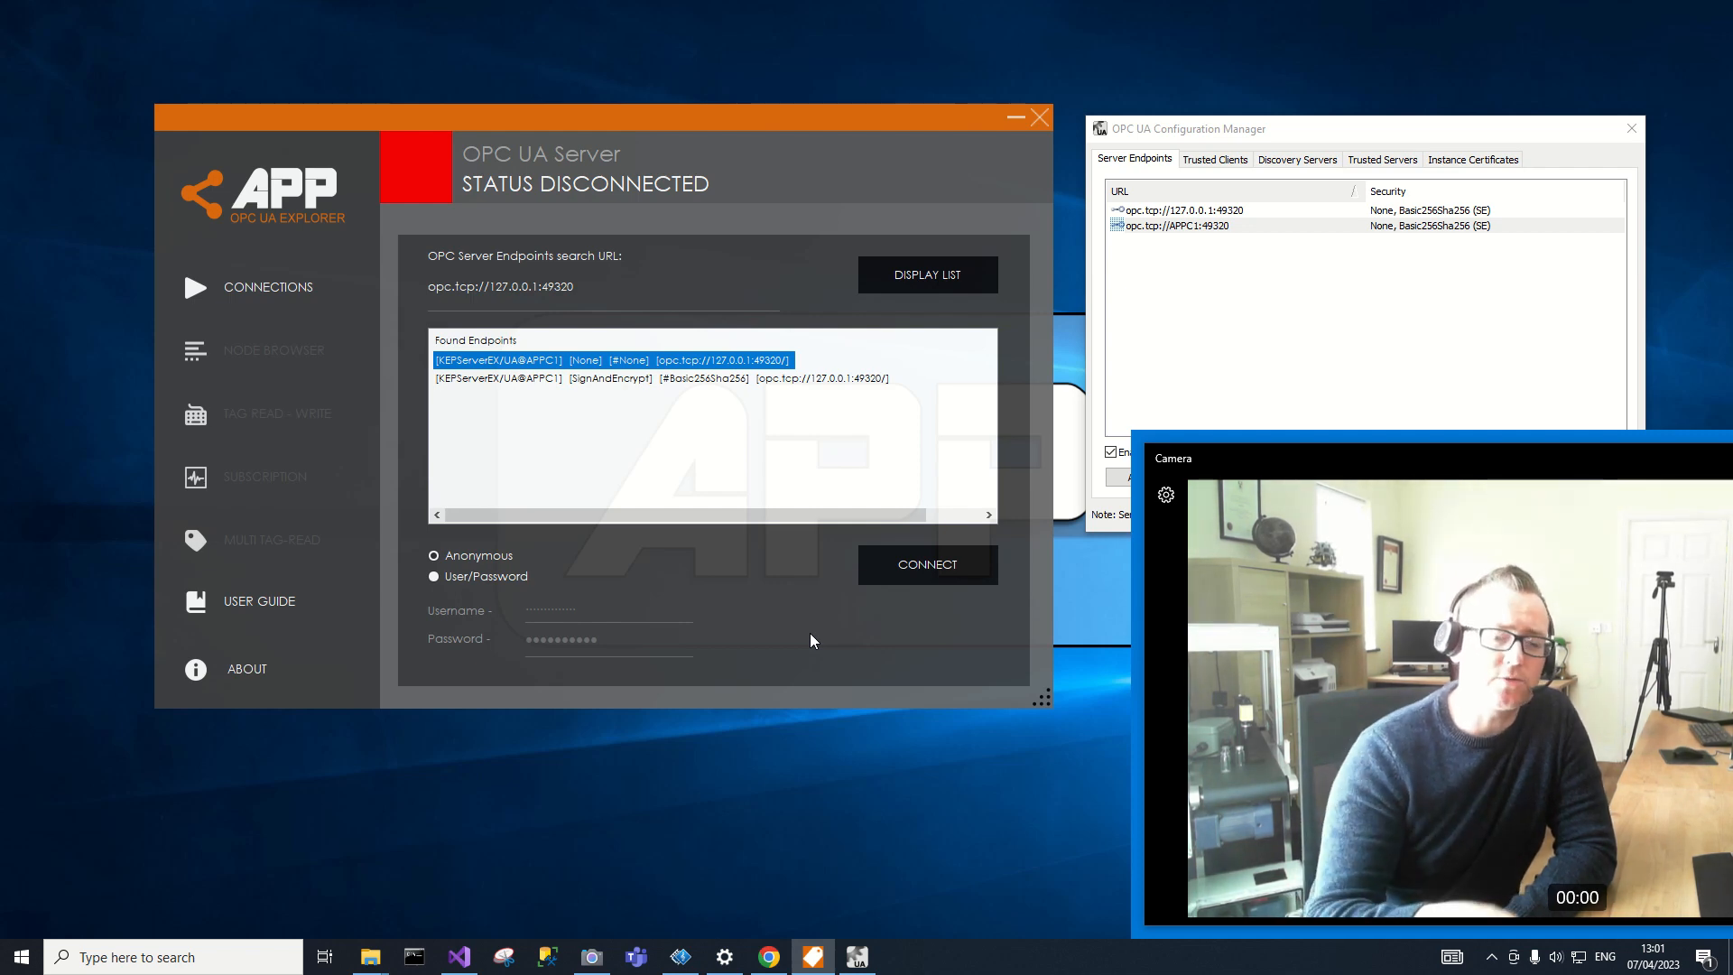
click(670, 380)
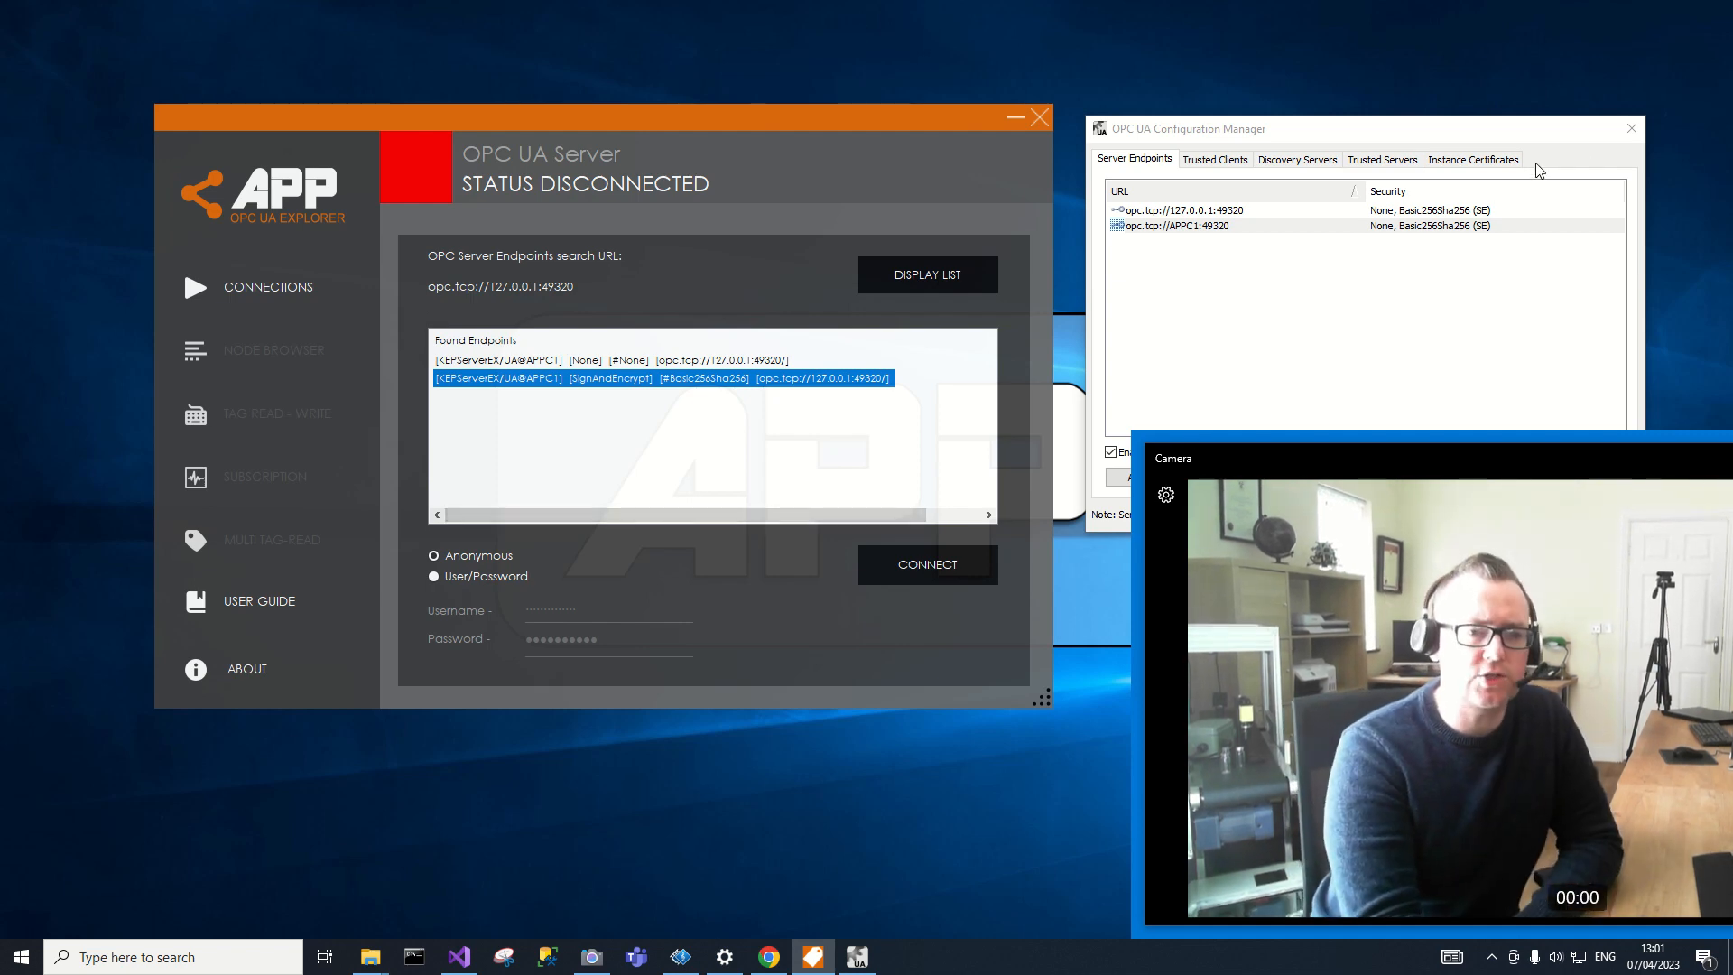
click(1632, 128)
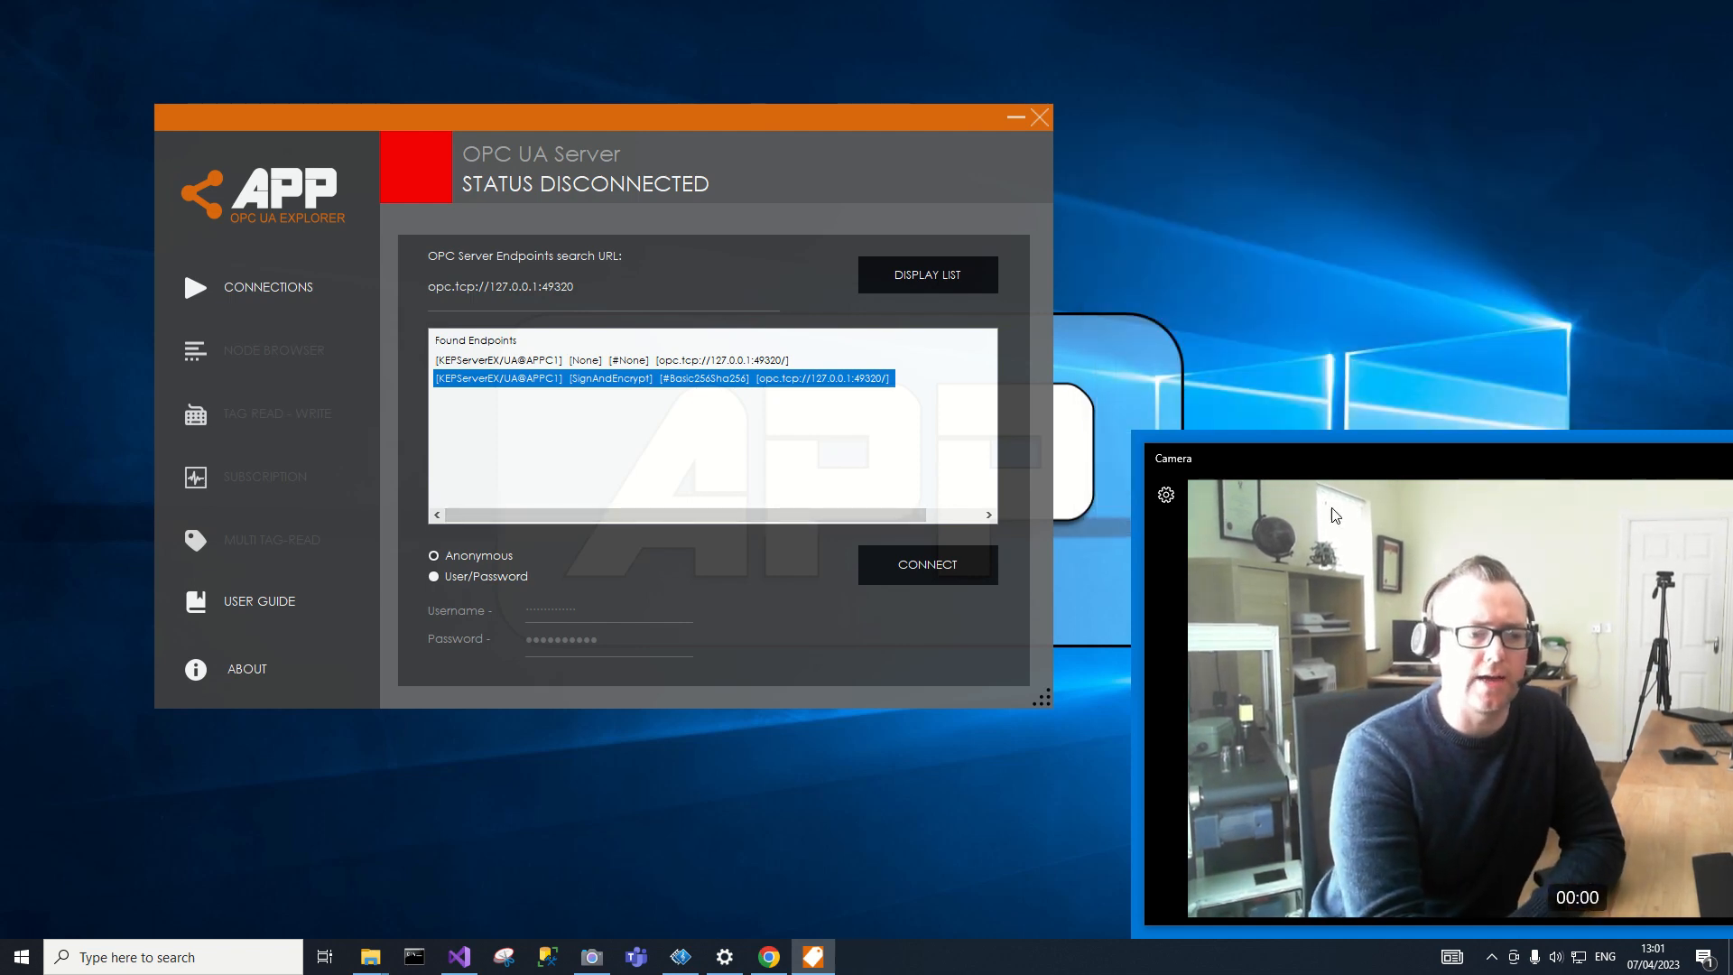
Examine the user accounts in KEPServerEX's User Manager settings and close the settings without changes
click(1491, 957)
right_click(1559, 850)
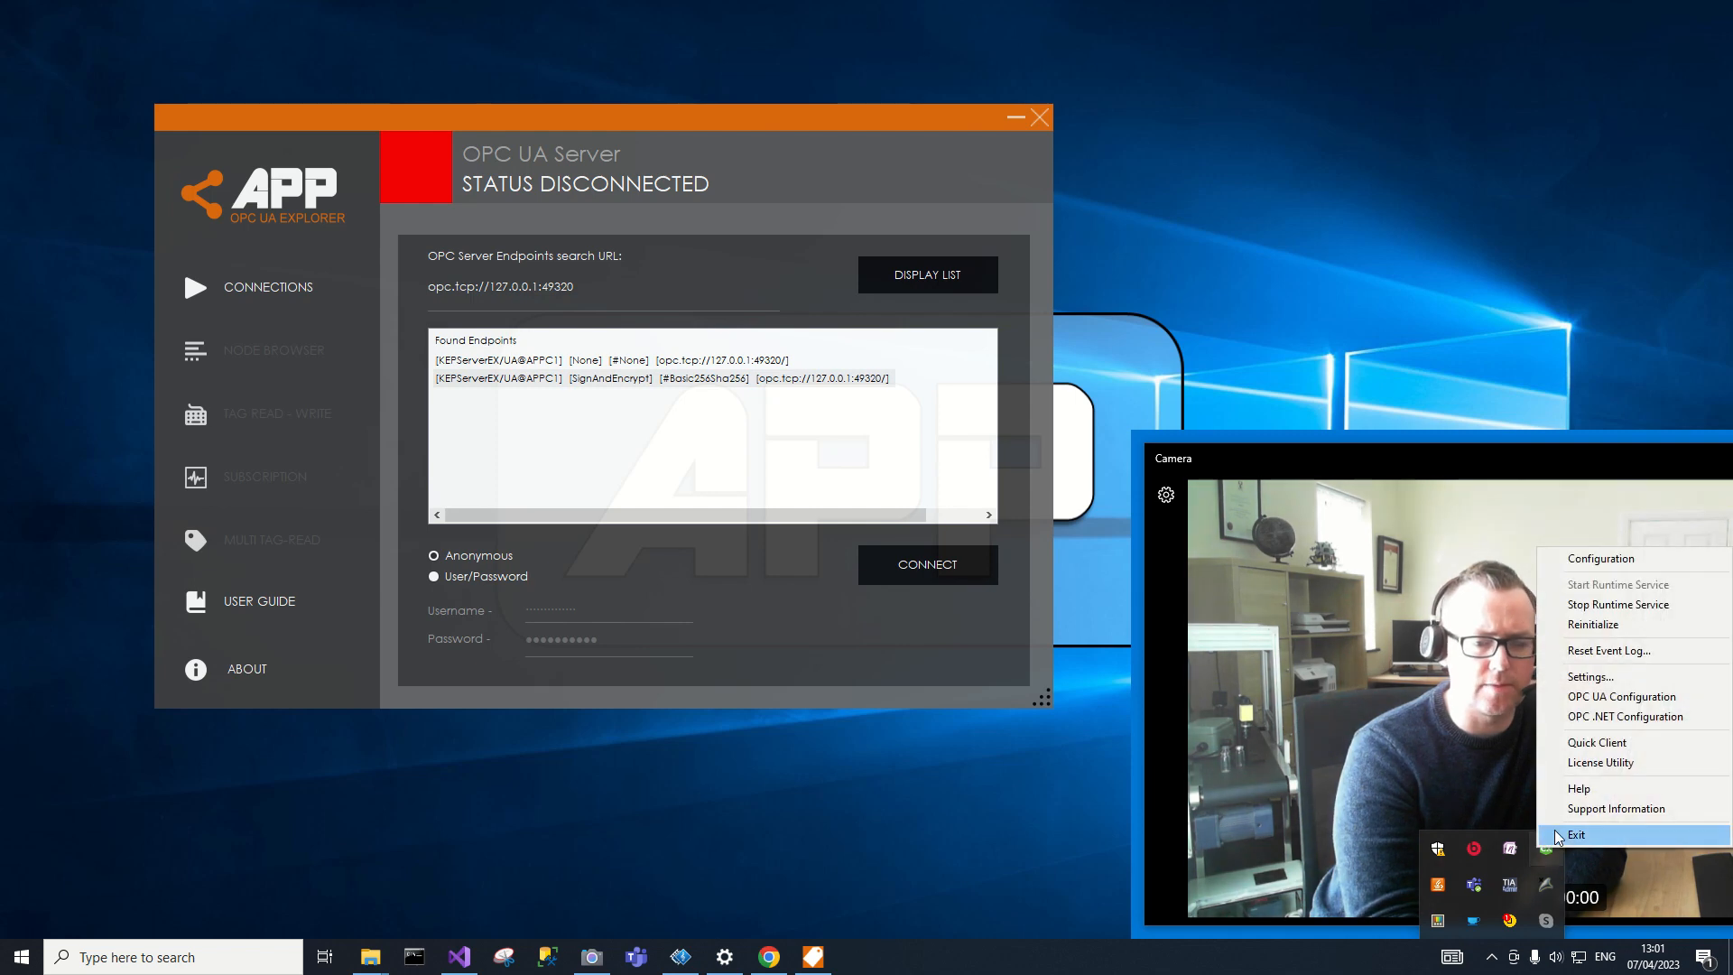
click(1633, 679)
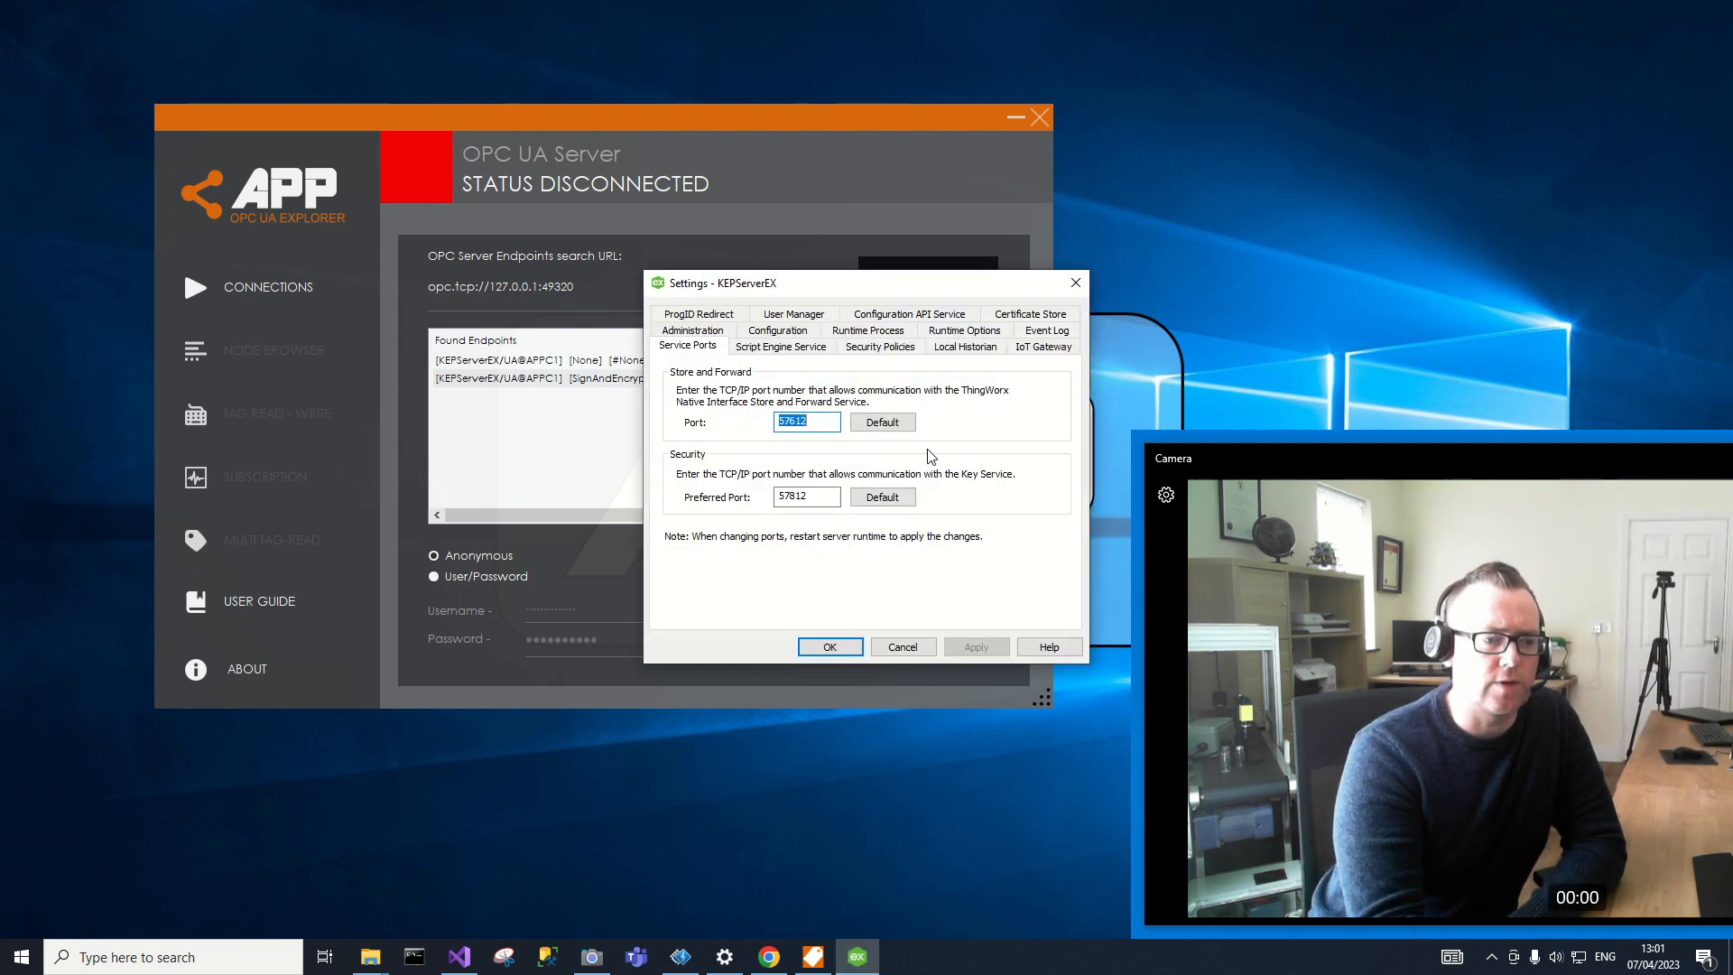
click(794, 314)
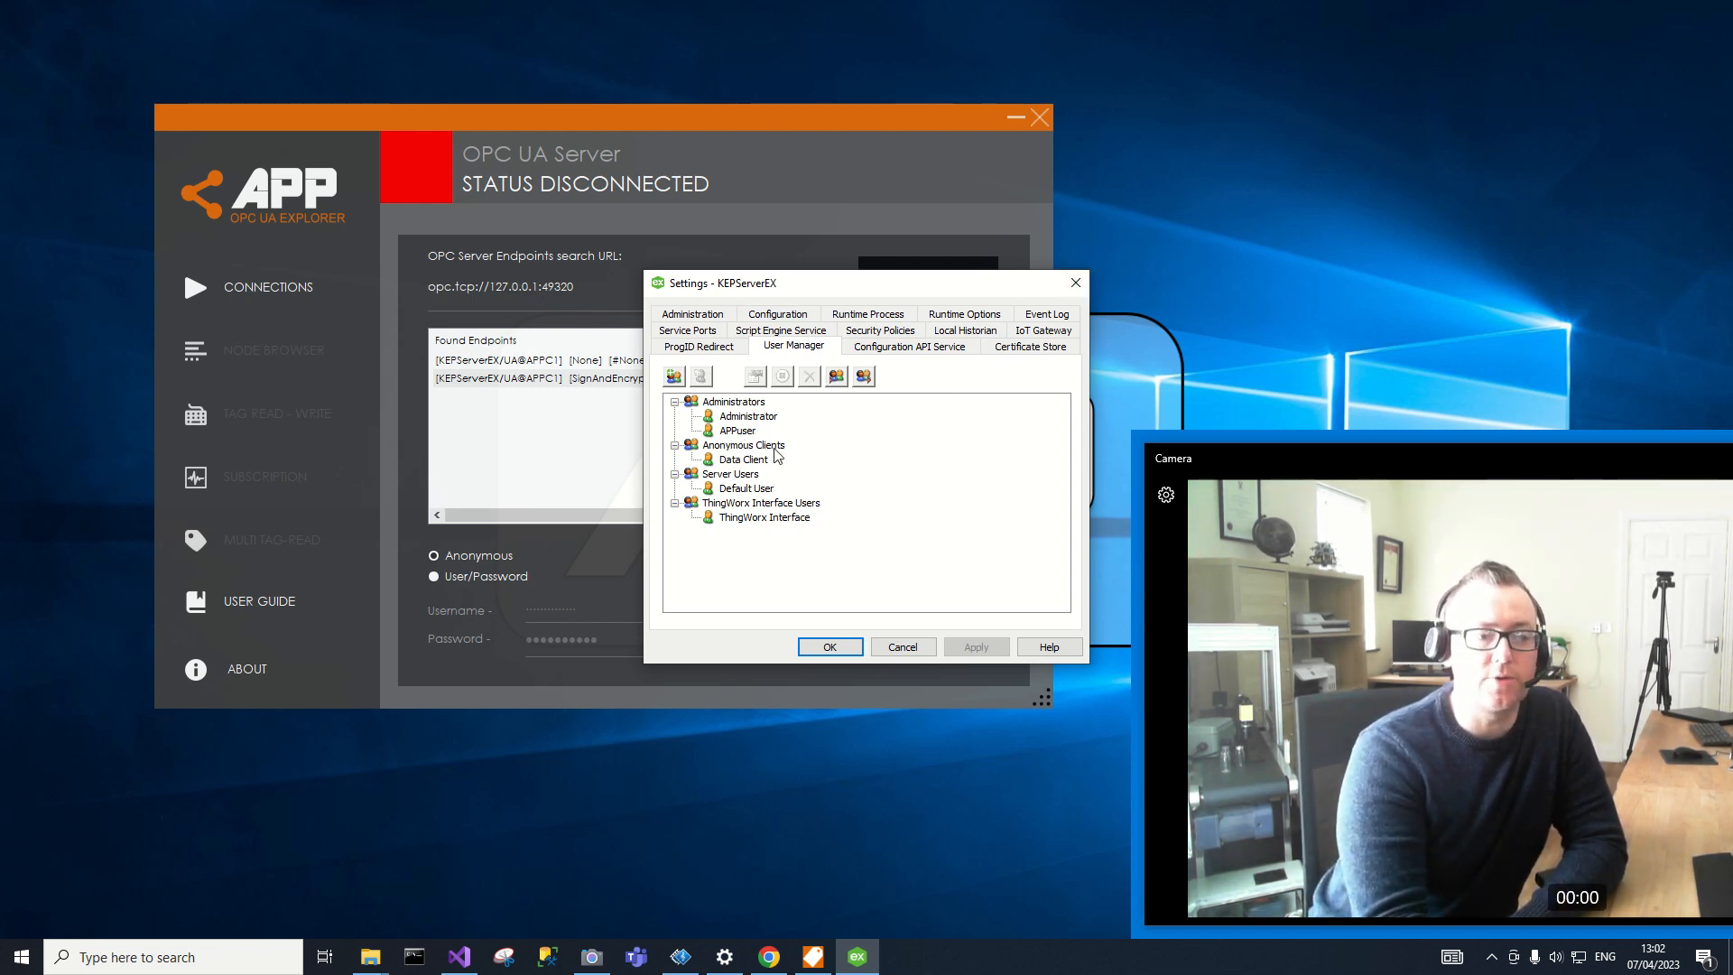
click(1080, 286)
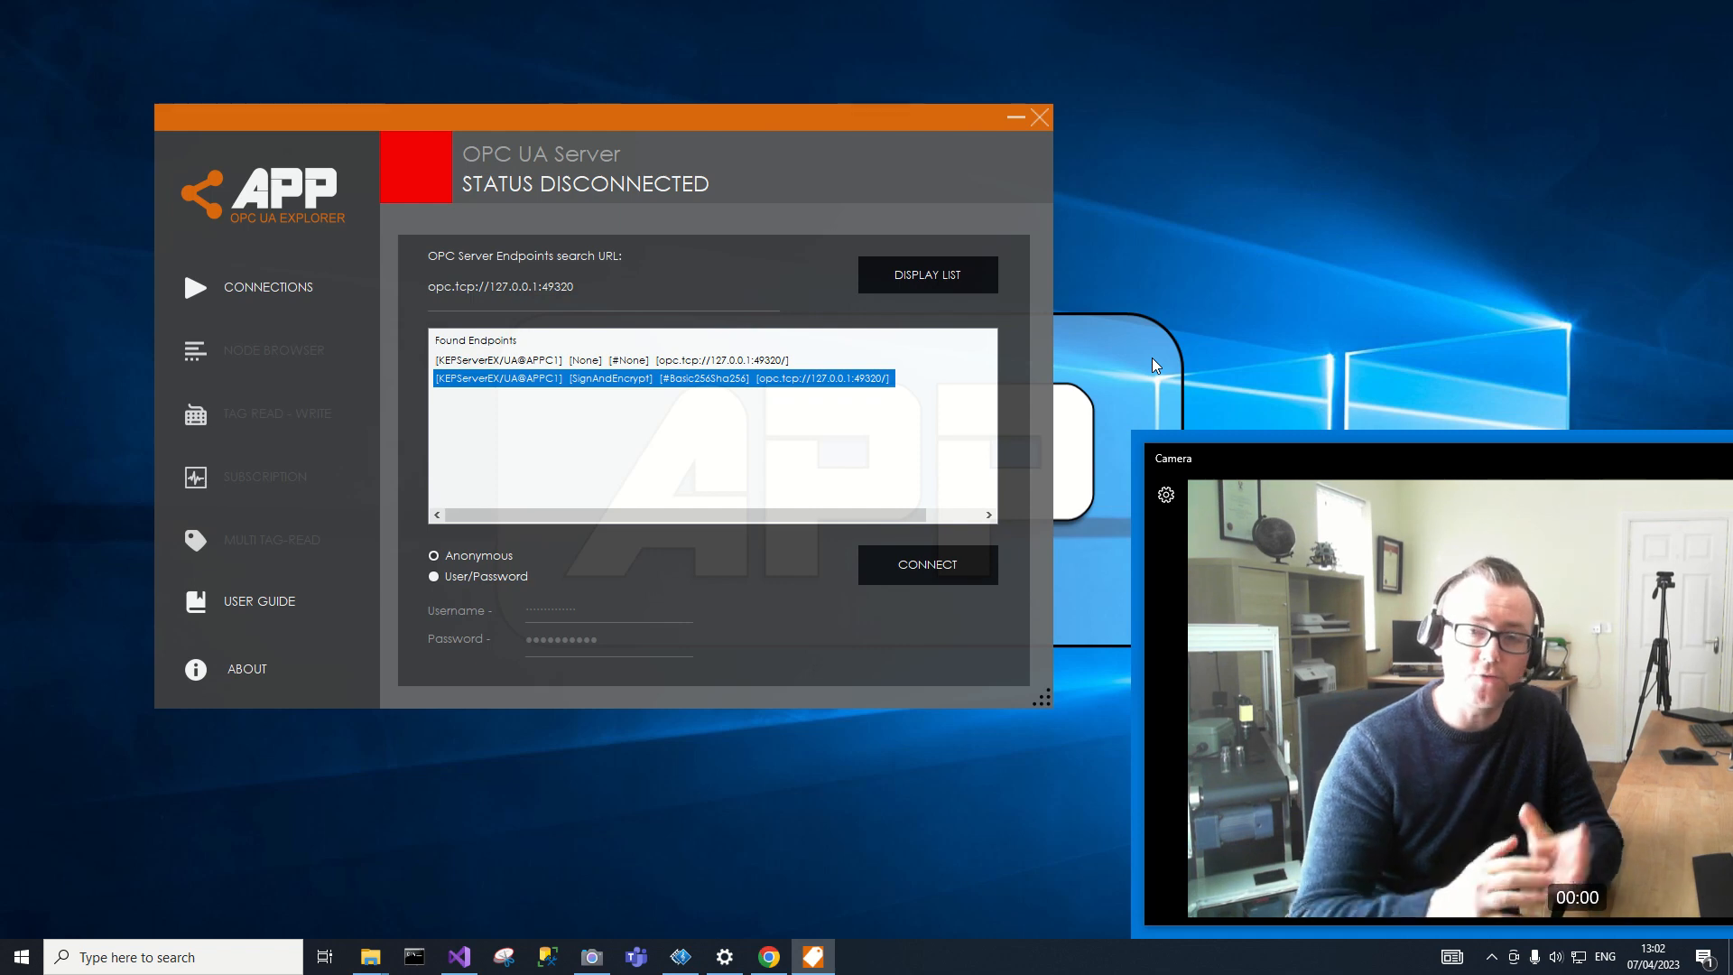
Set authentication to User/Password, enter the username APPuser and the account password, and start connecting to the selected endpoint
click(484, 585)
drag(586, 608, 519, 607)
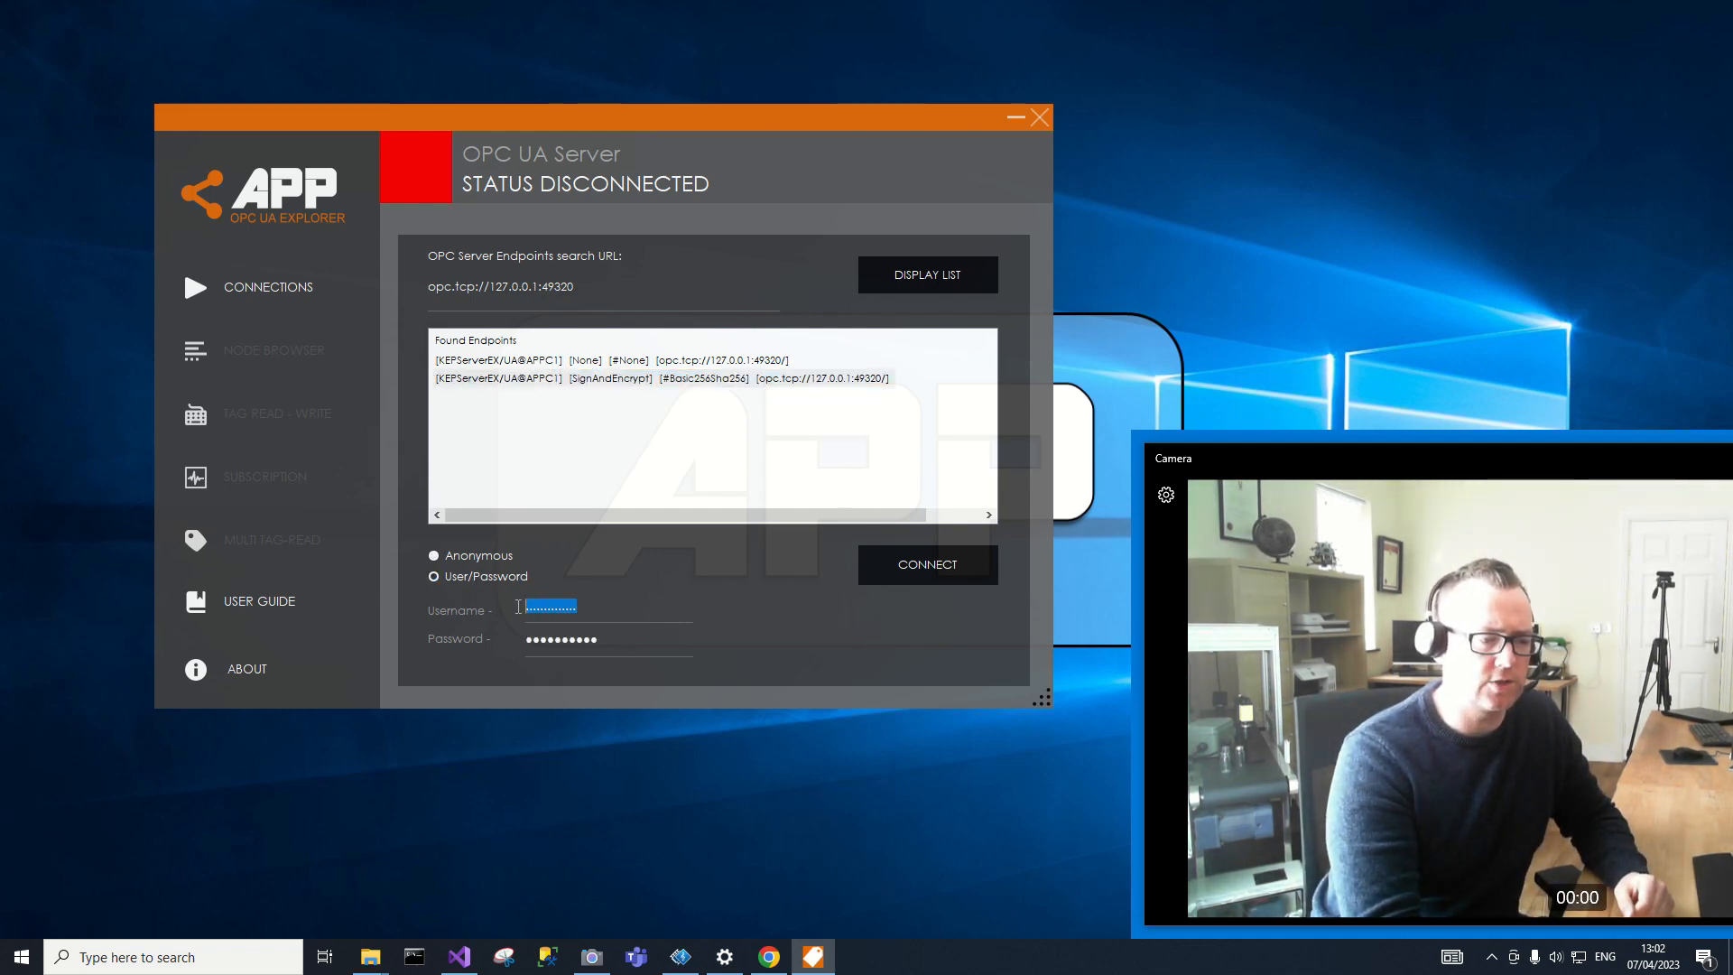
text(A)
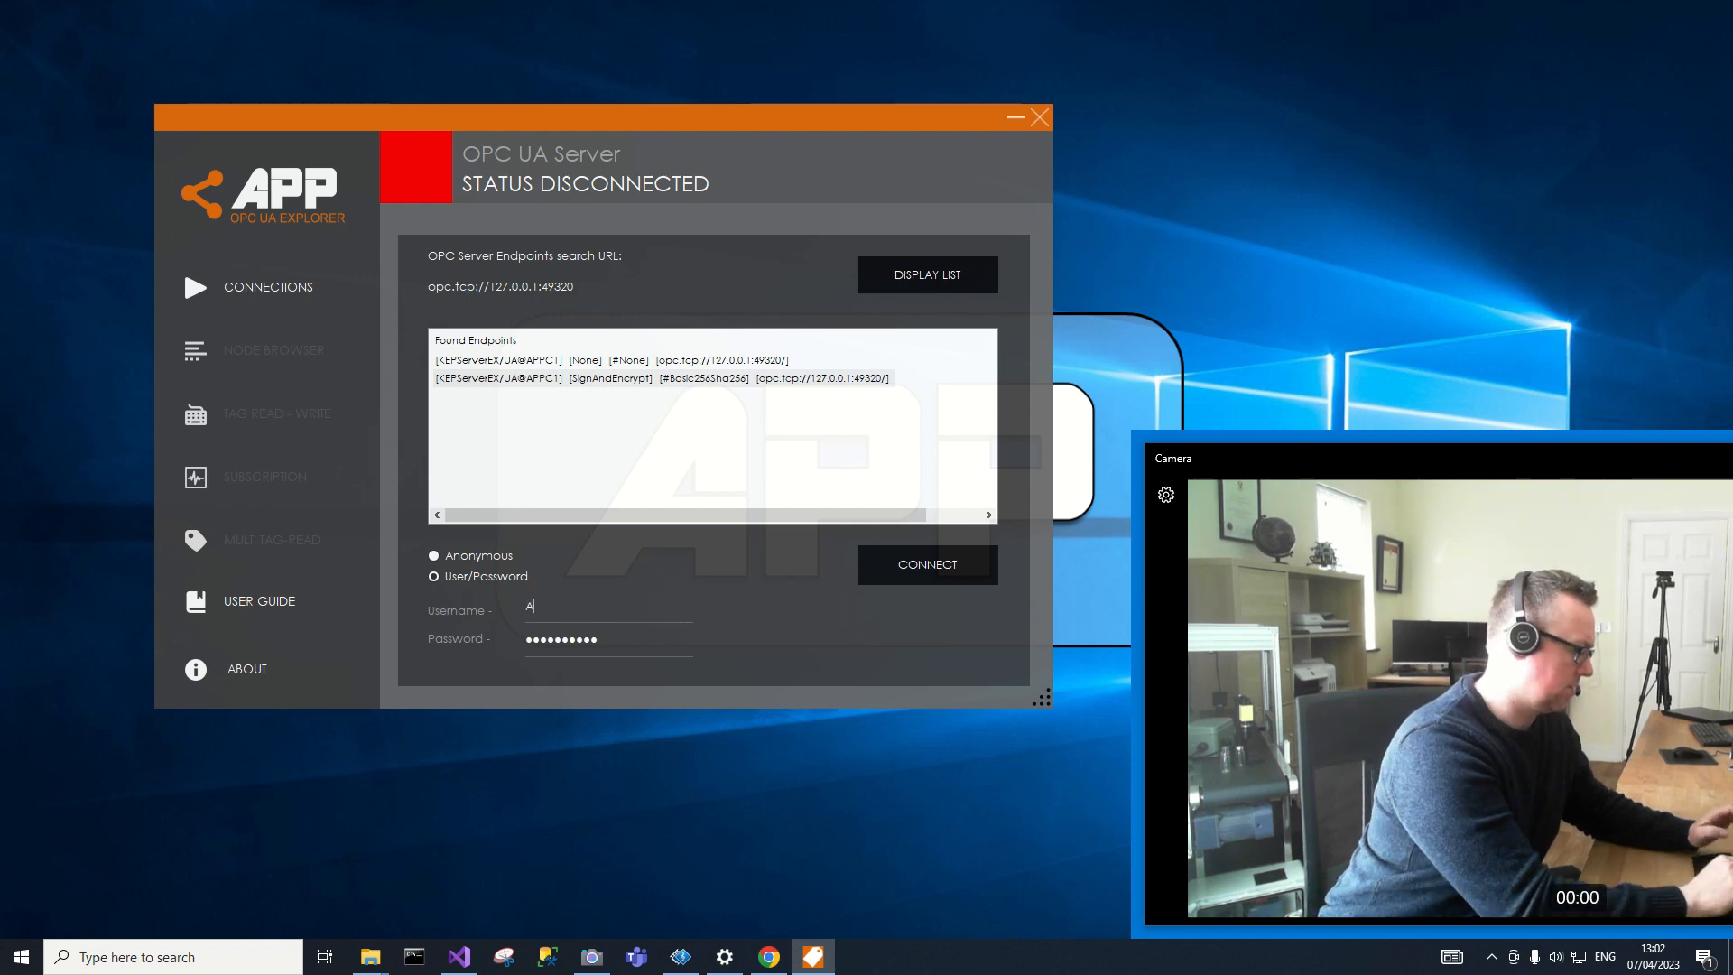
text(PPuser)
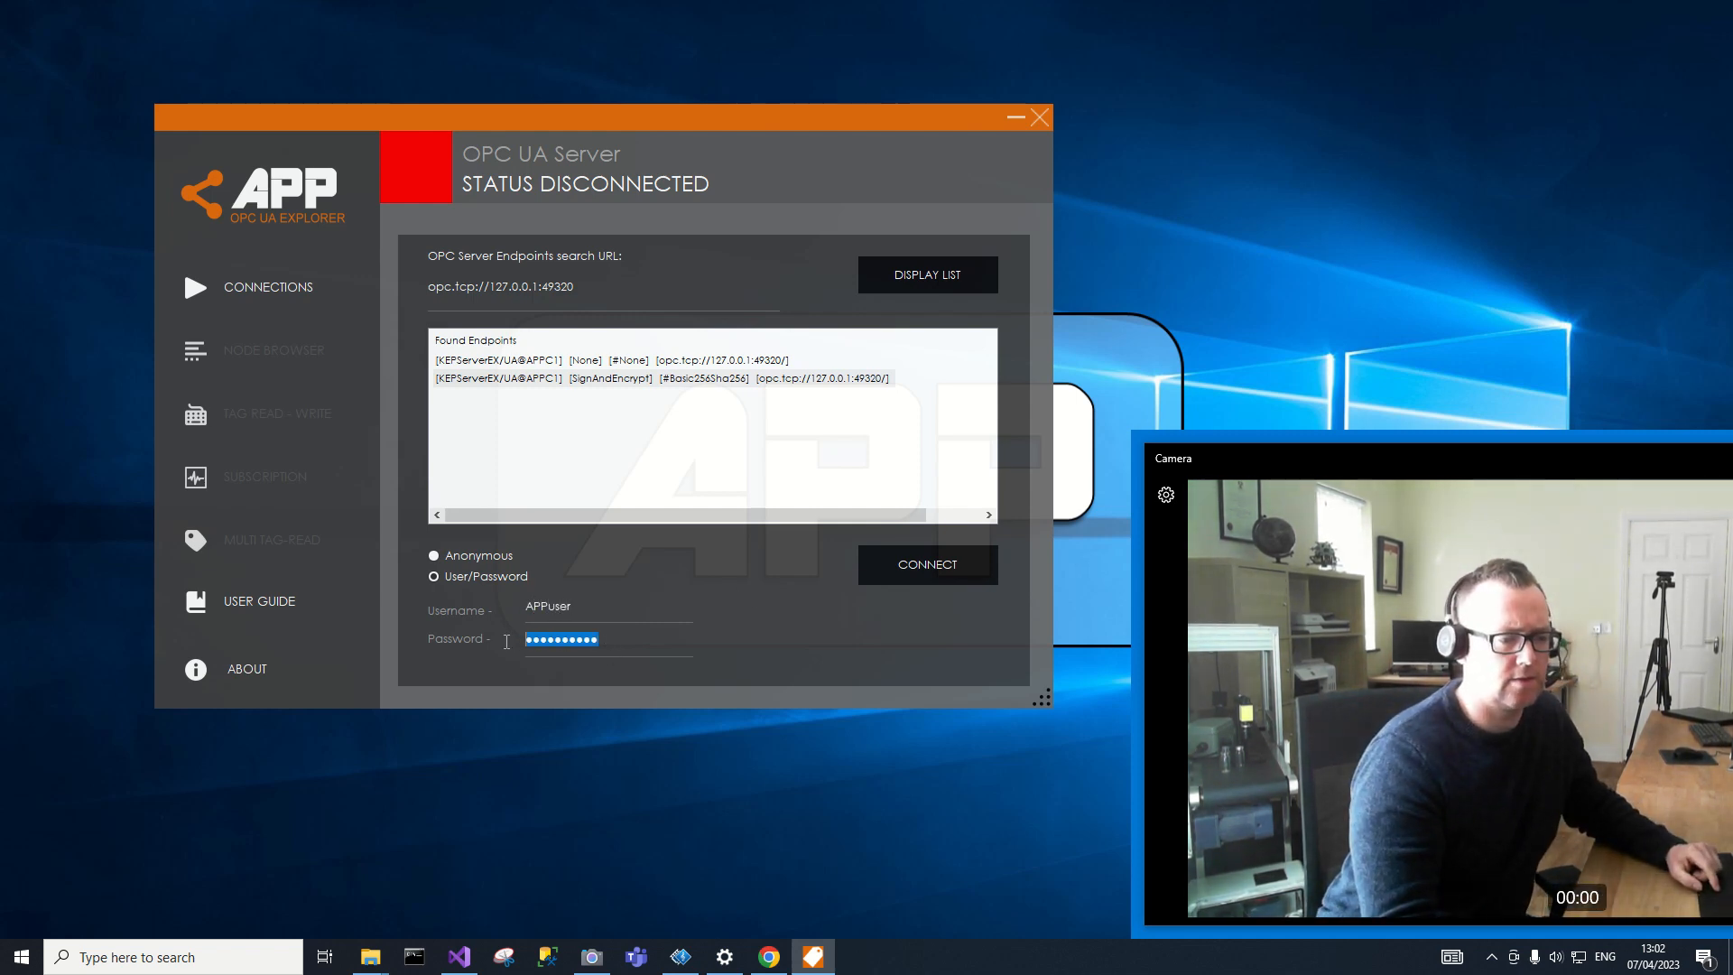
key(Caps_Lock)
text(••••)
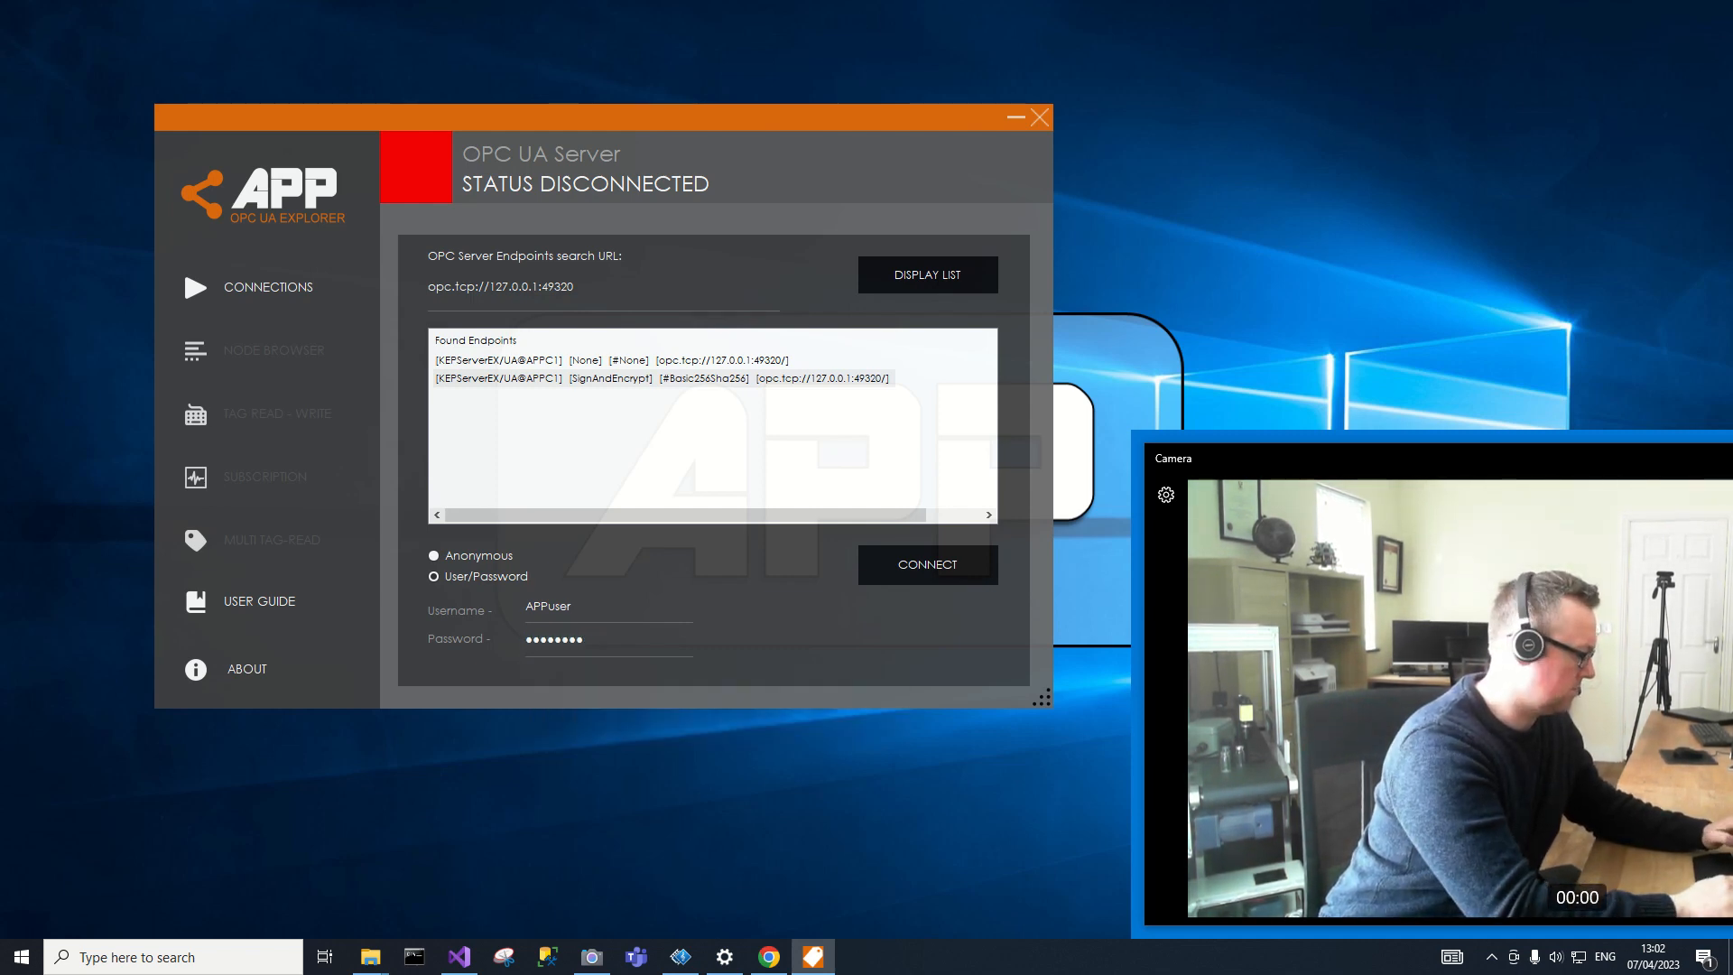
text(••••)
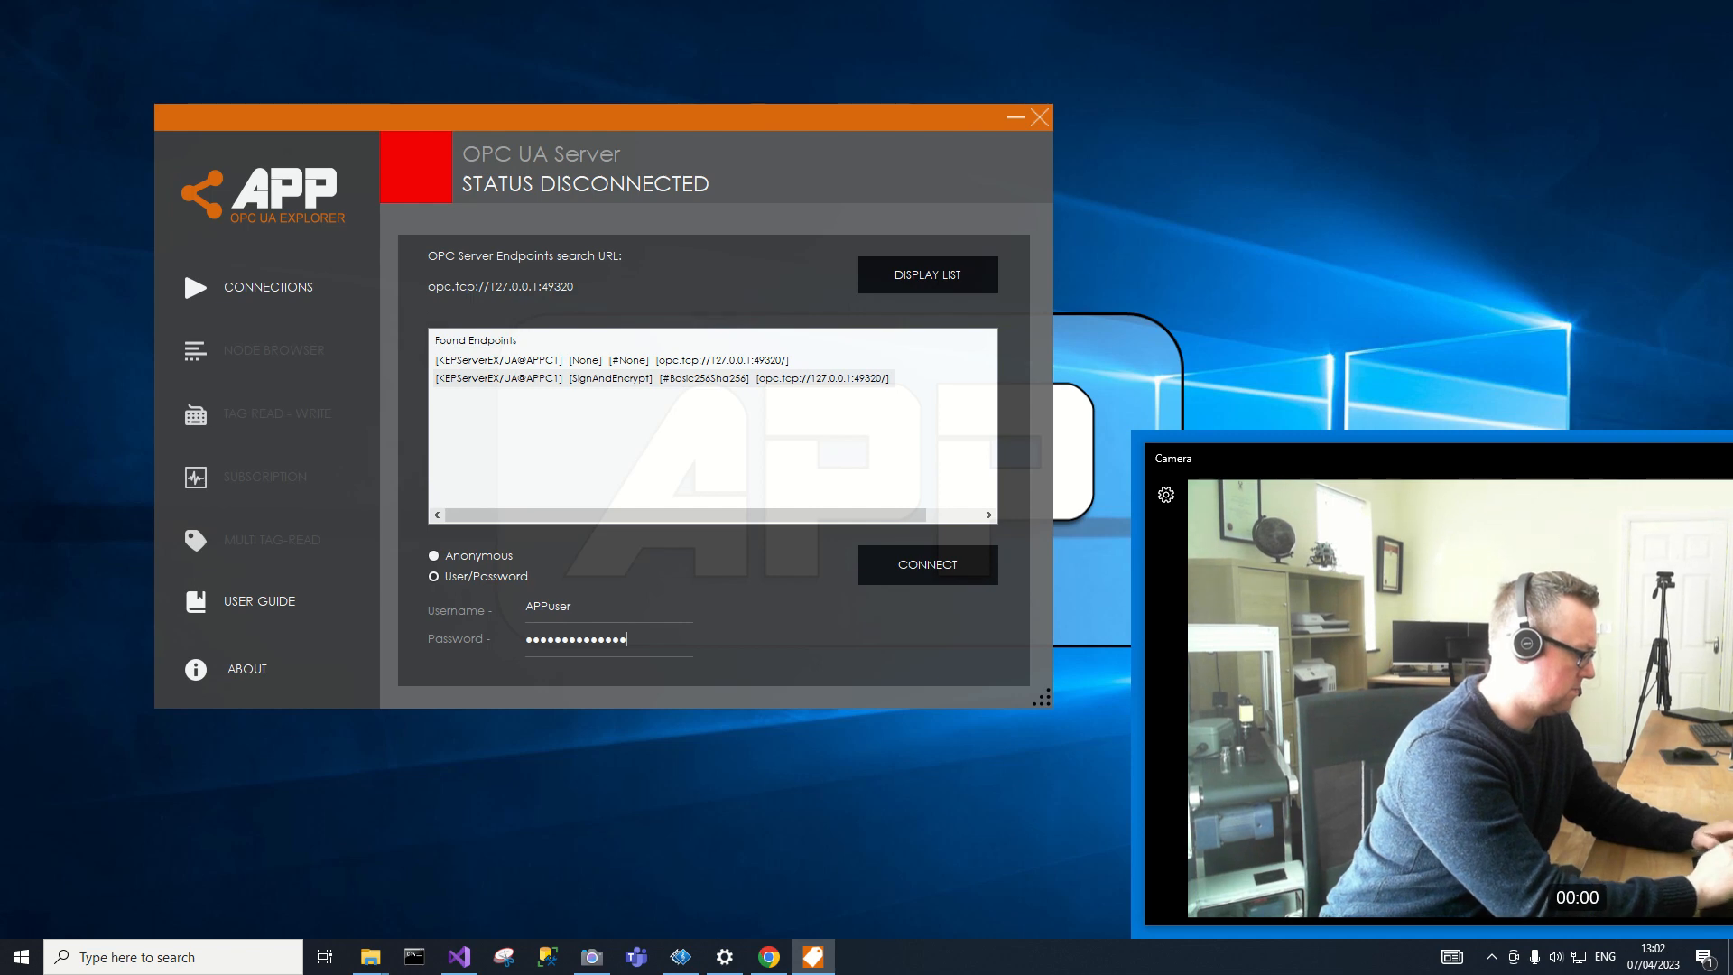
text(•)
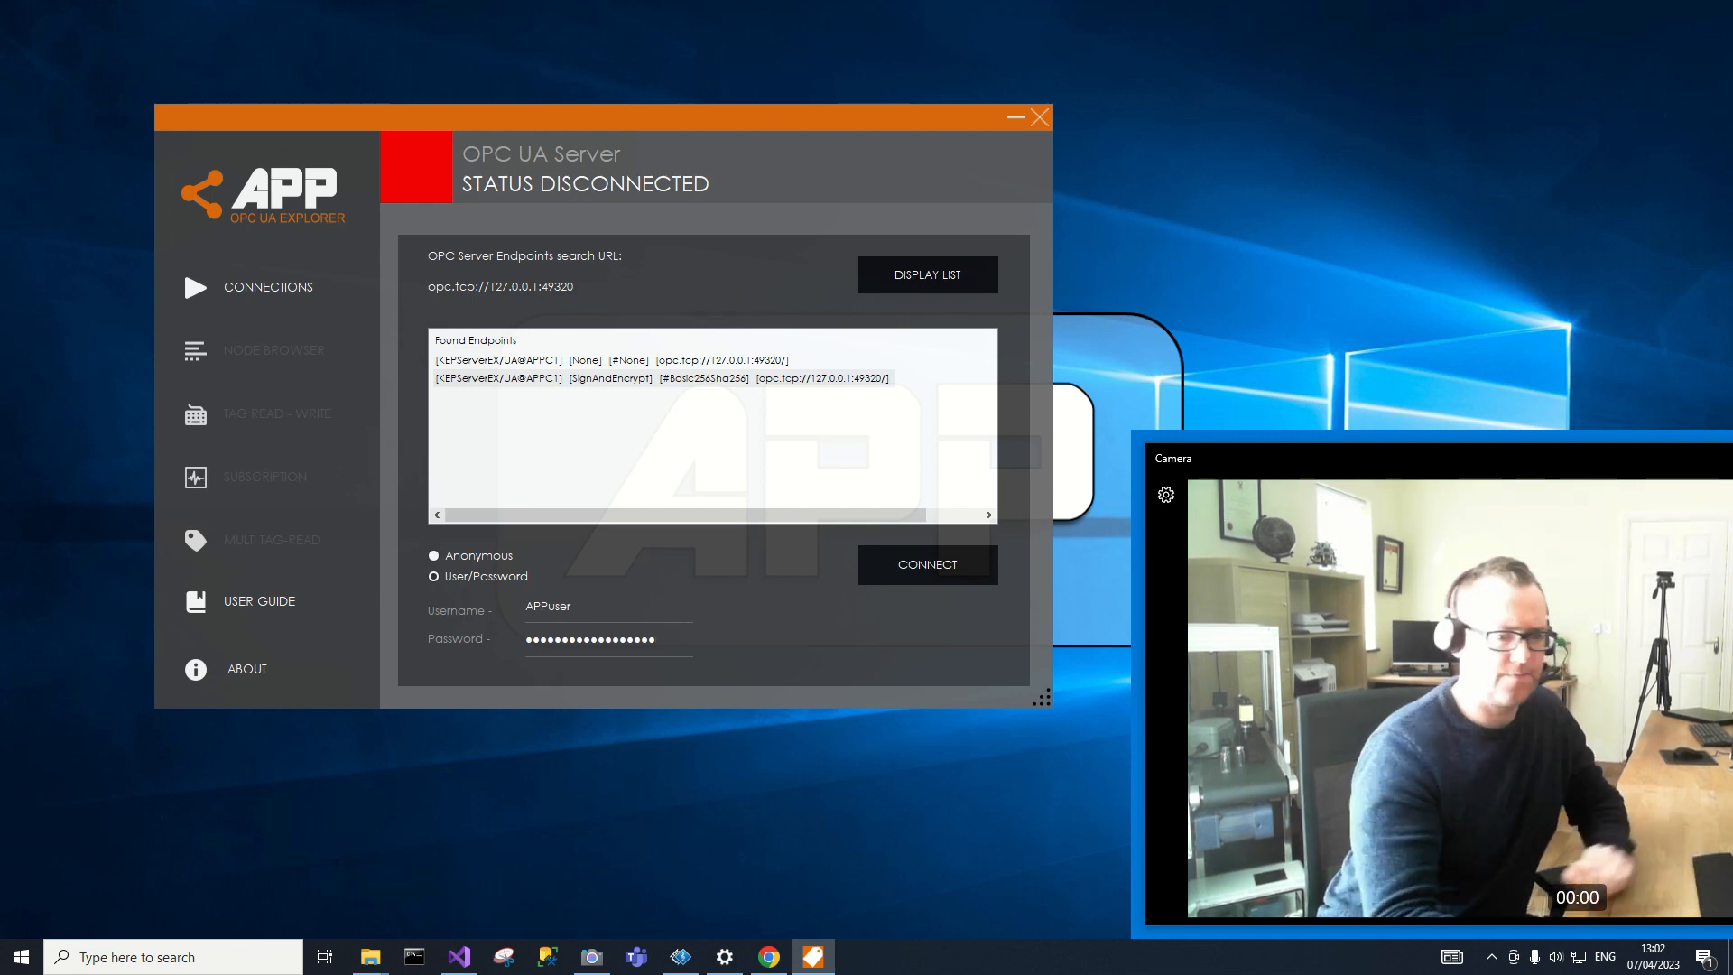
click(886, 566)
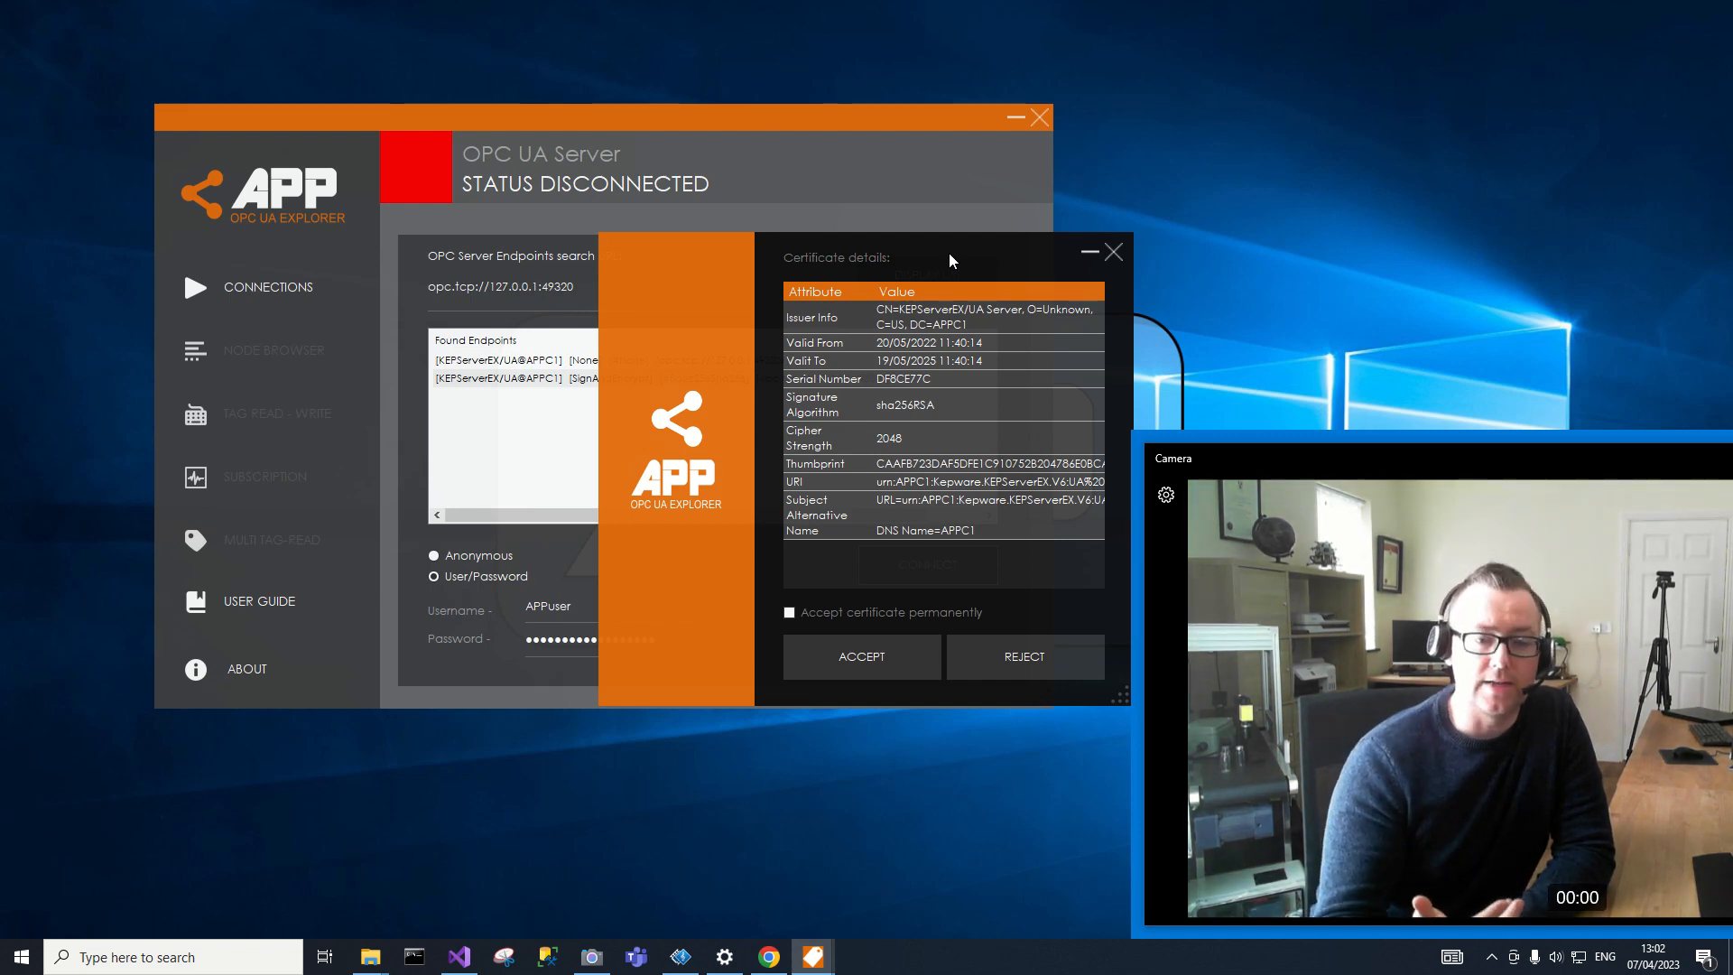
Open KEPServerEX's OPC UA Configuration Manager at the instance certificates and place it beside the certificate details for comparison
click(1492, 956)
right_click(1548, 851)
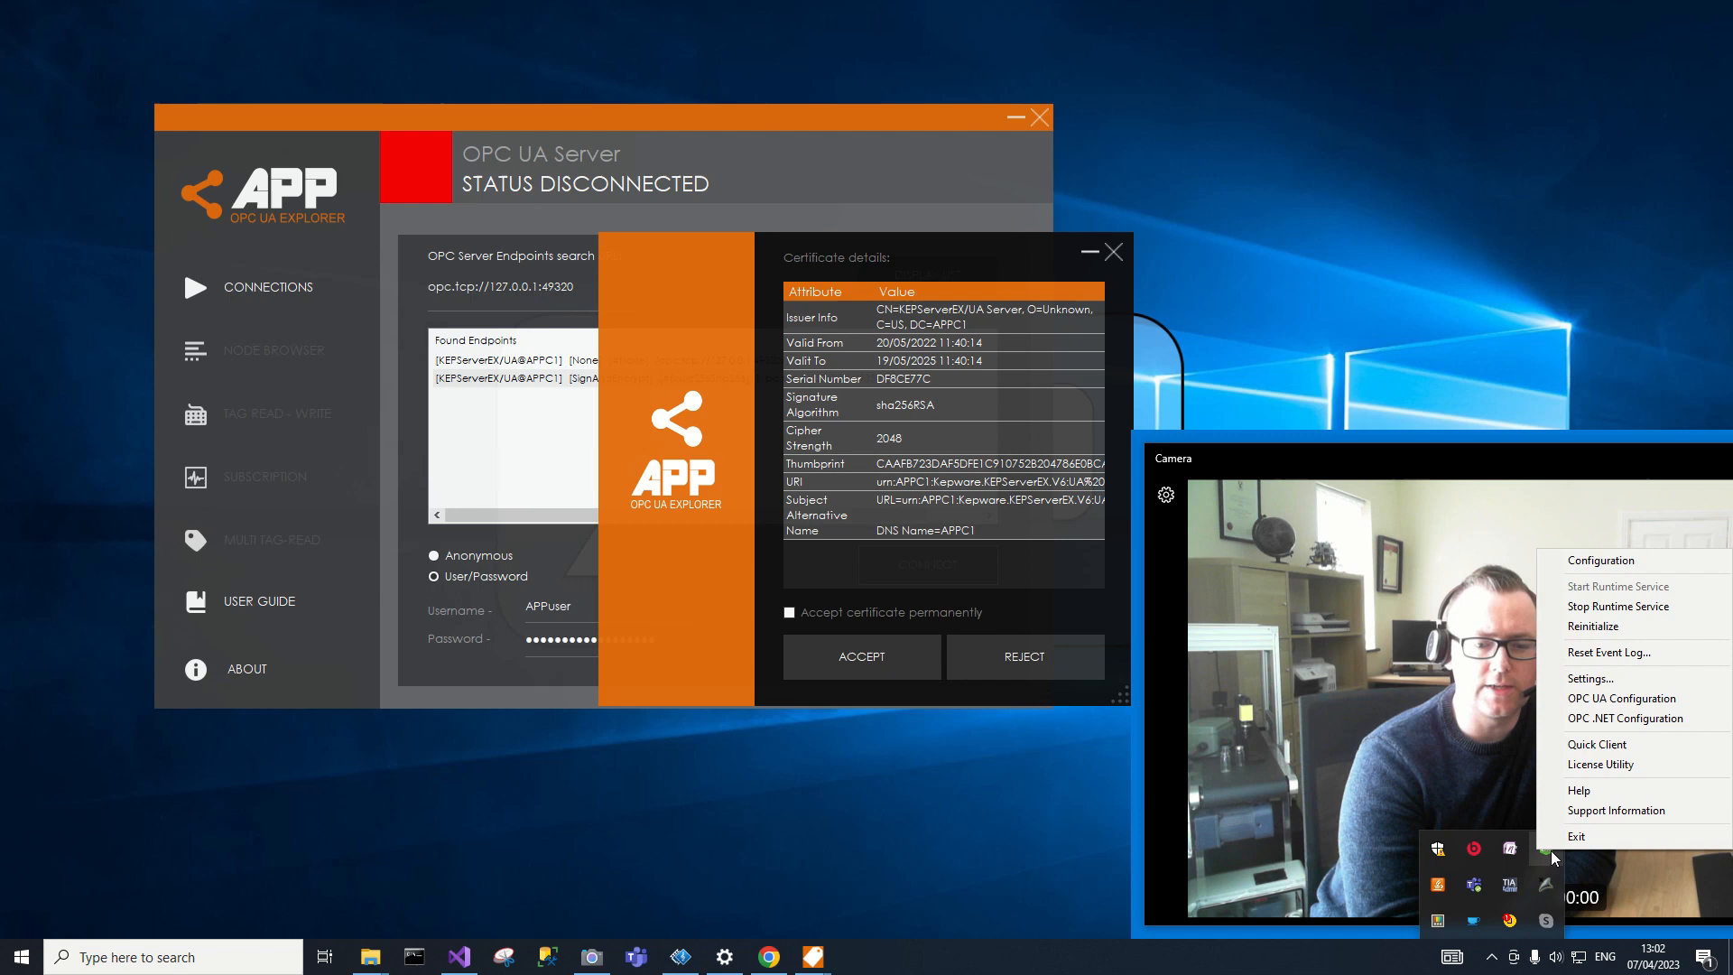
click(1581, 702)
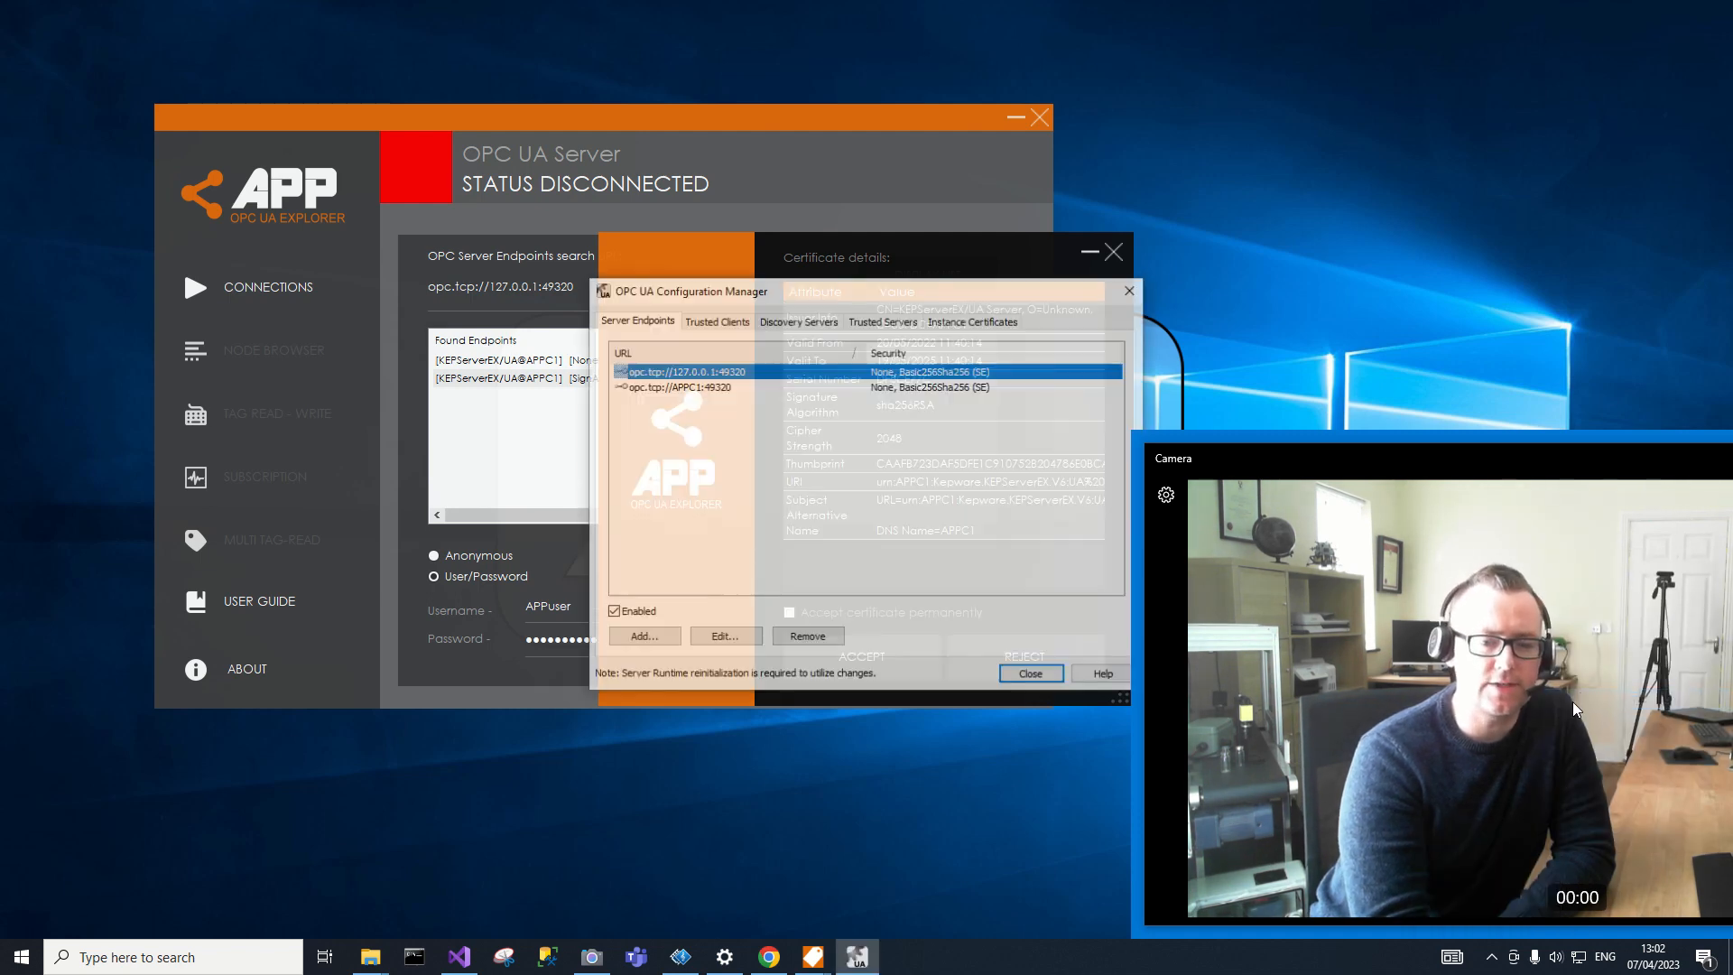
click(733, 323)
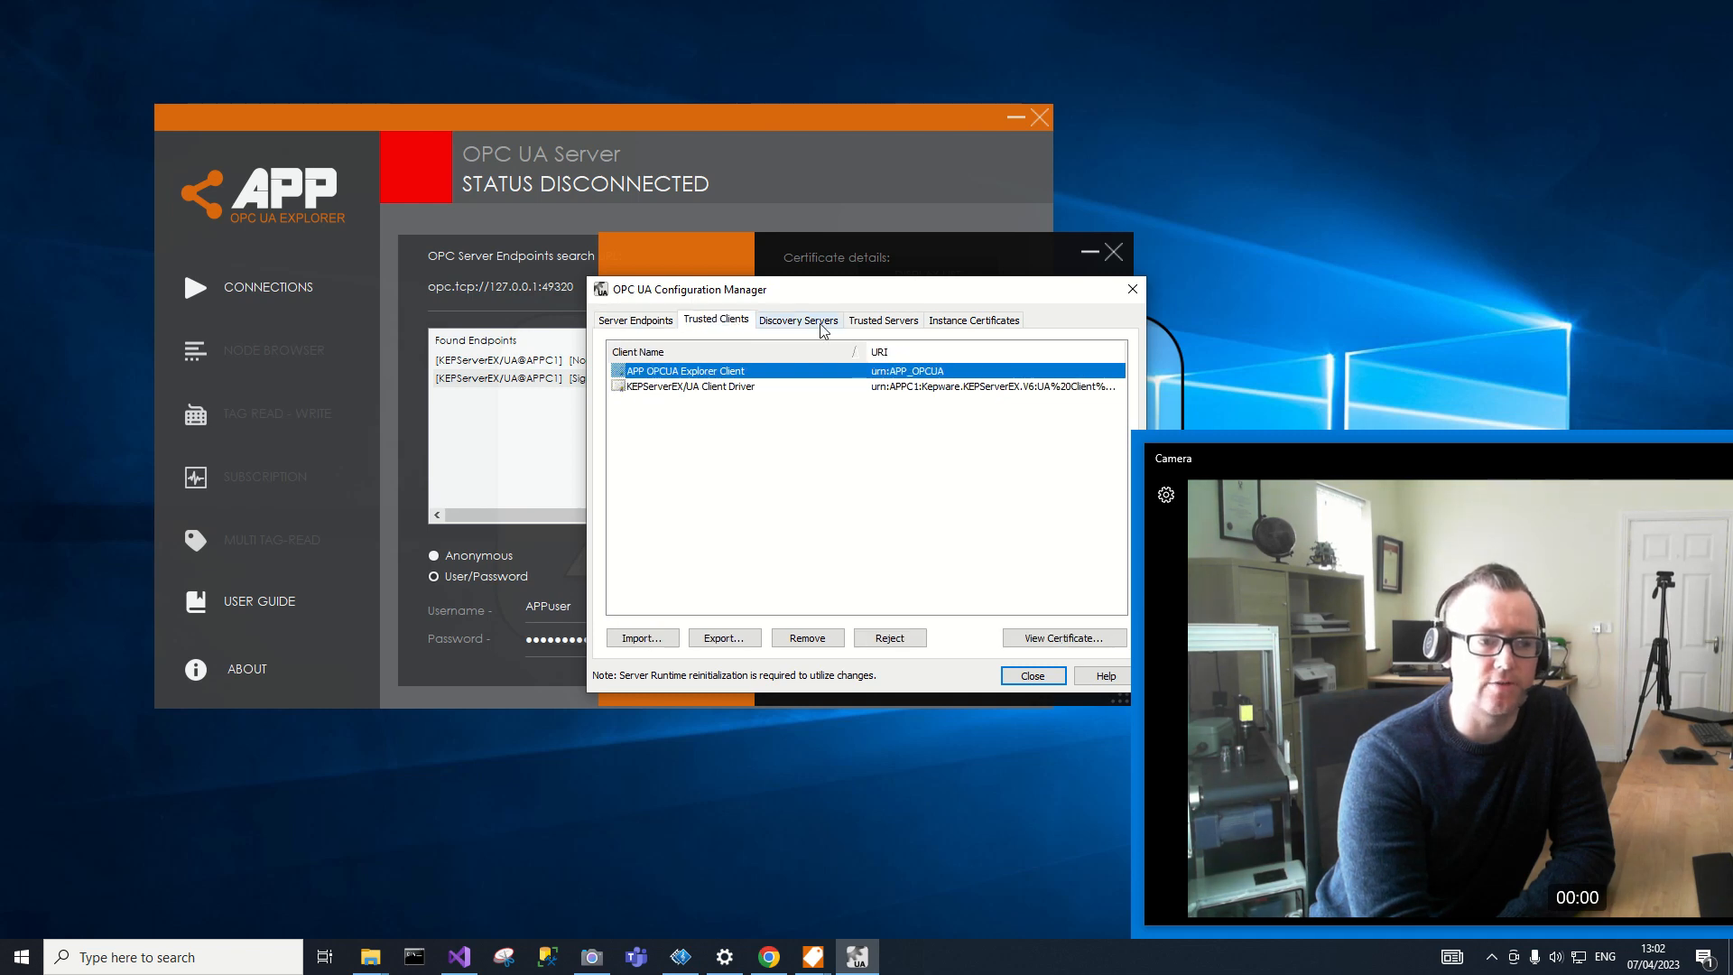
click(903, 325)
click(963, 325)
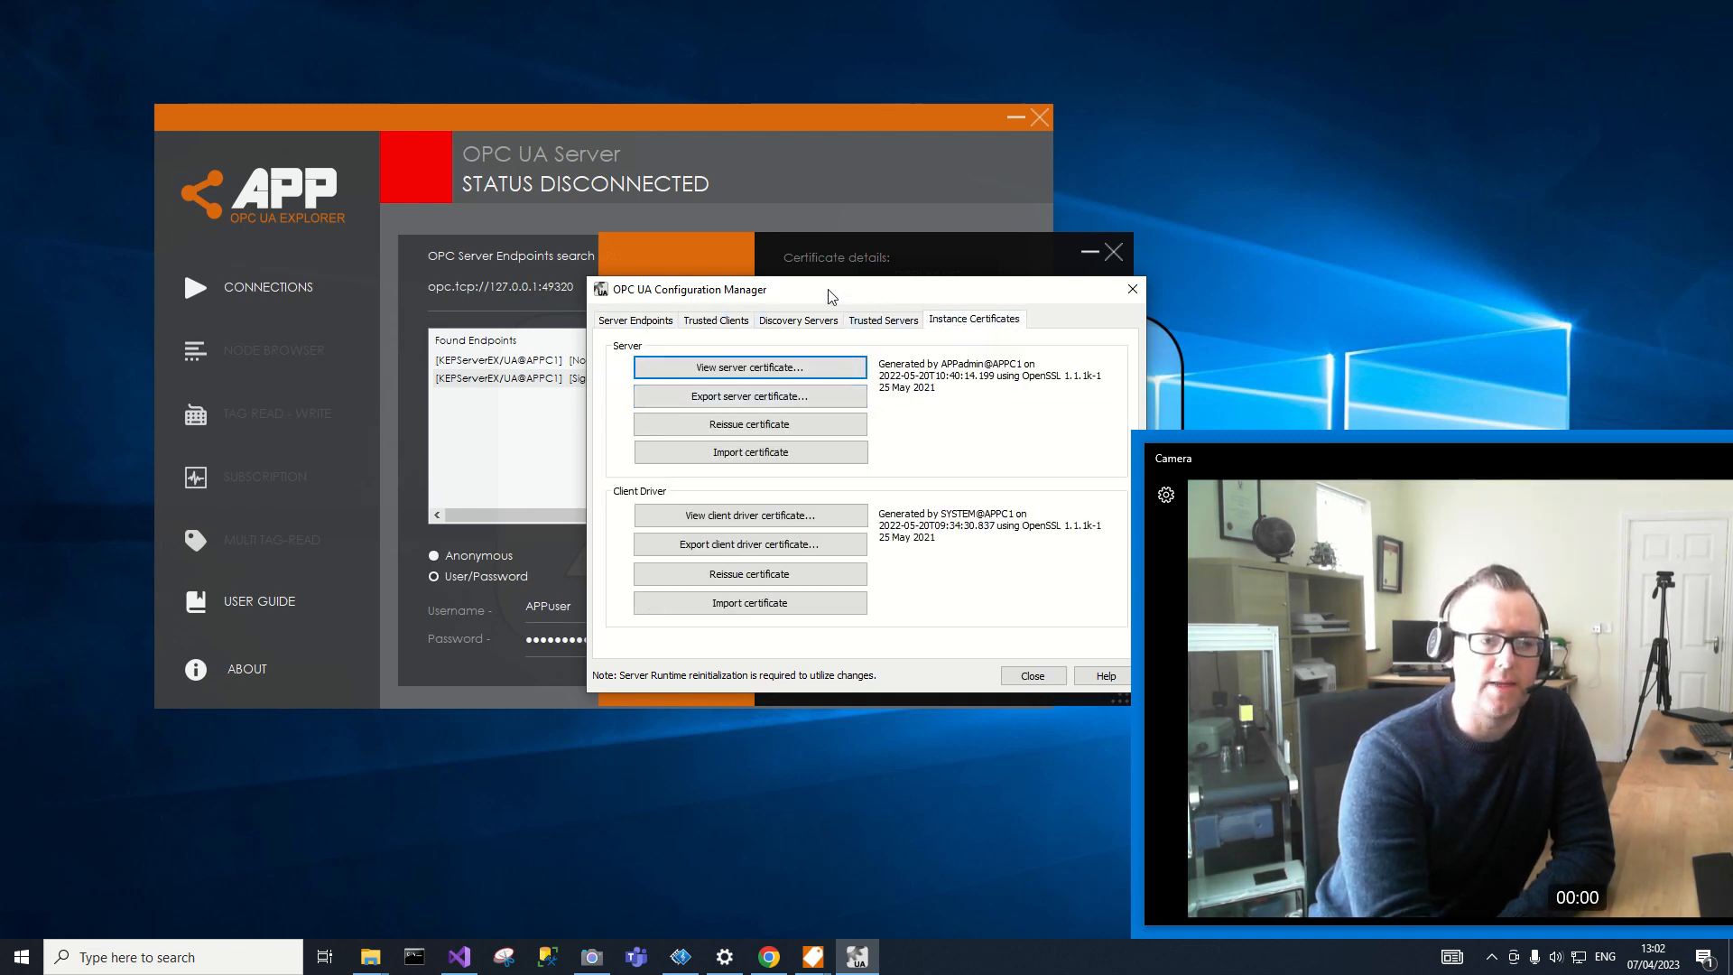
drag(831, 294, 545, 450)
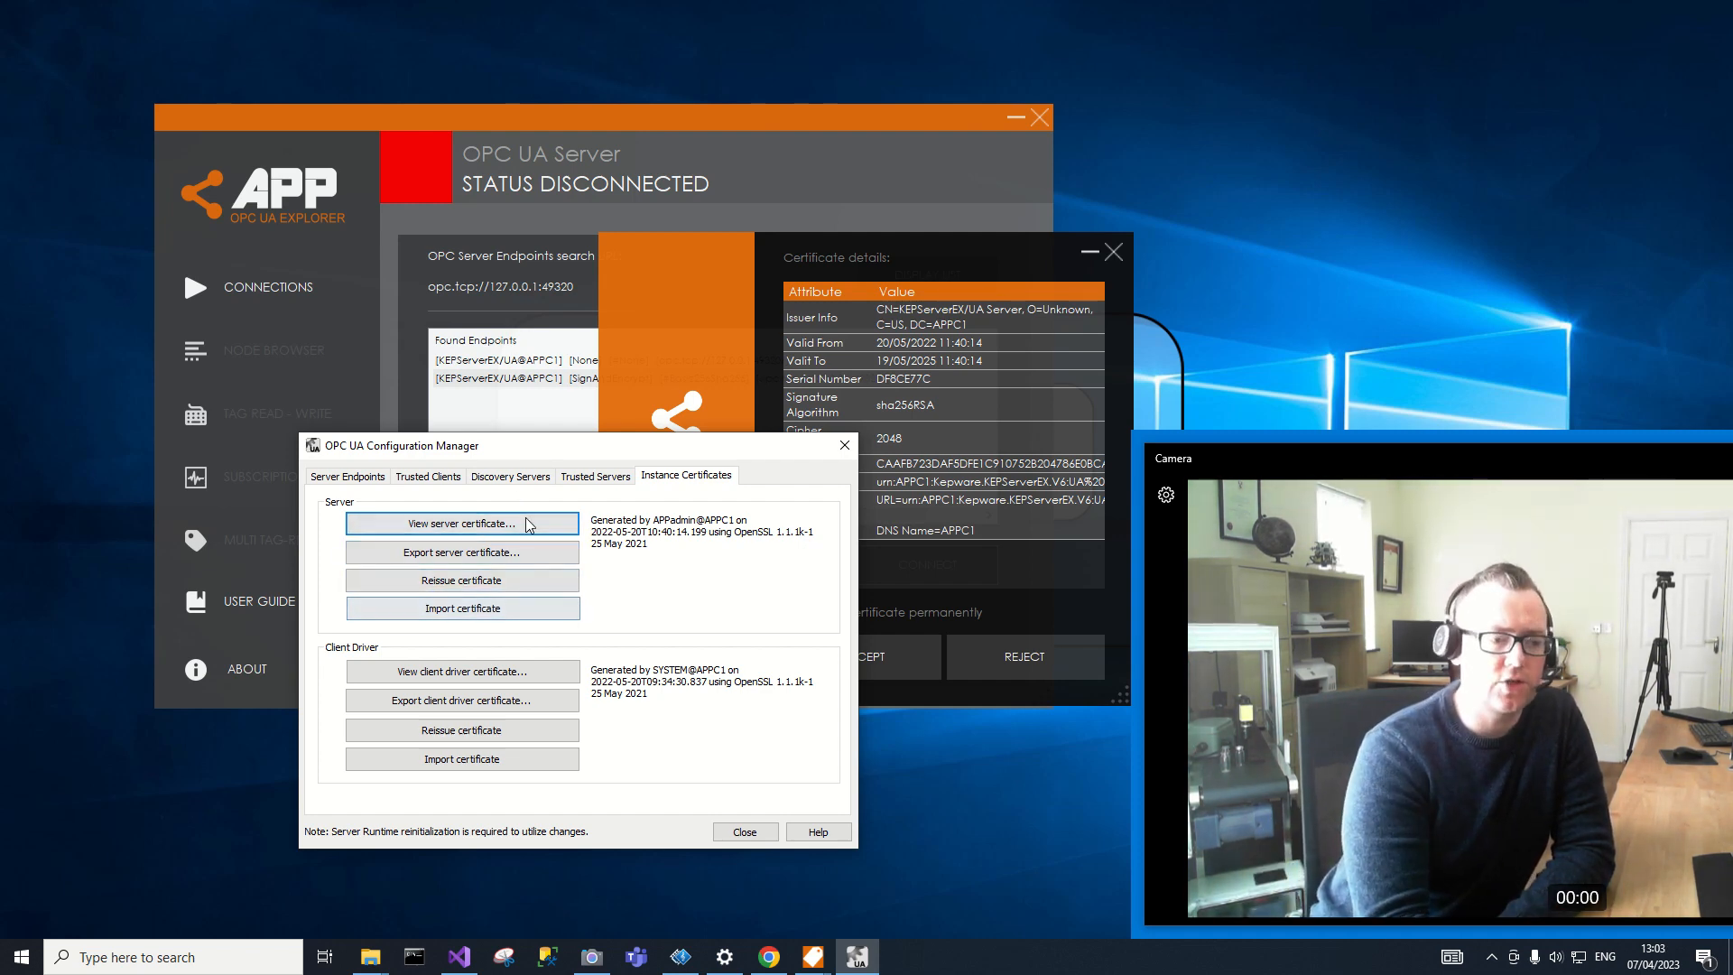
drag(756, 451, 543, 516)
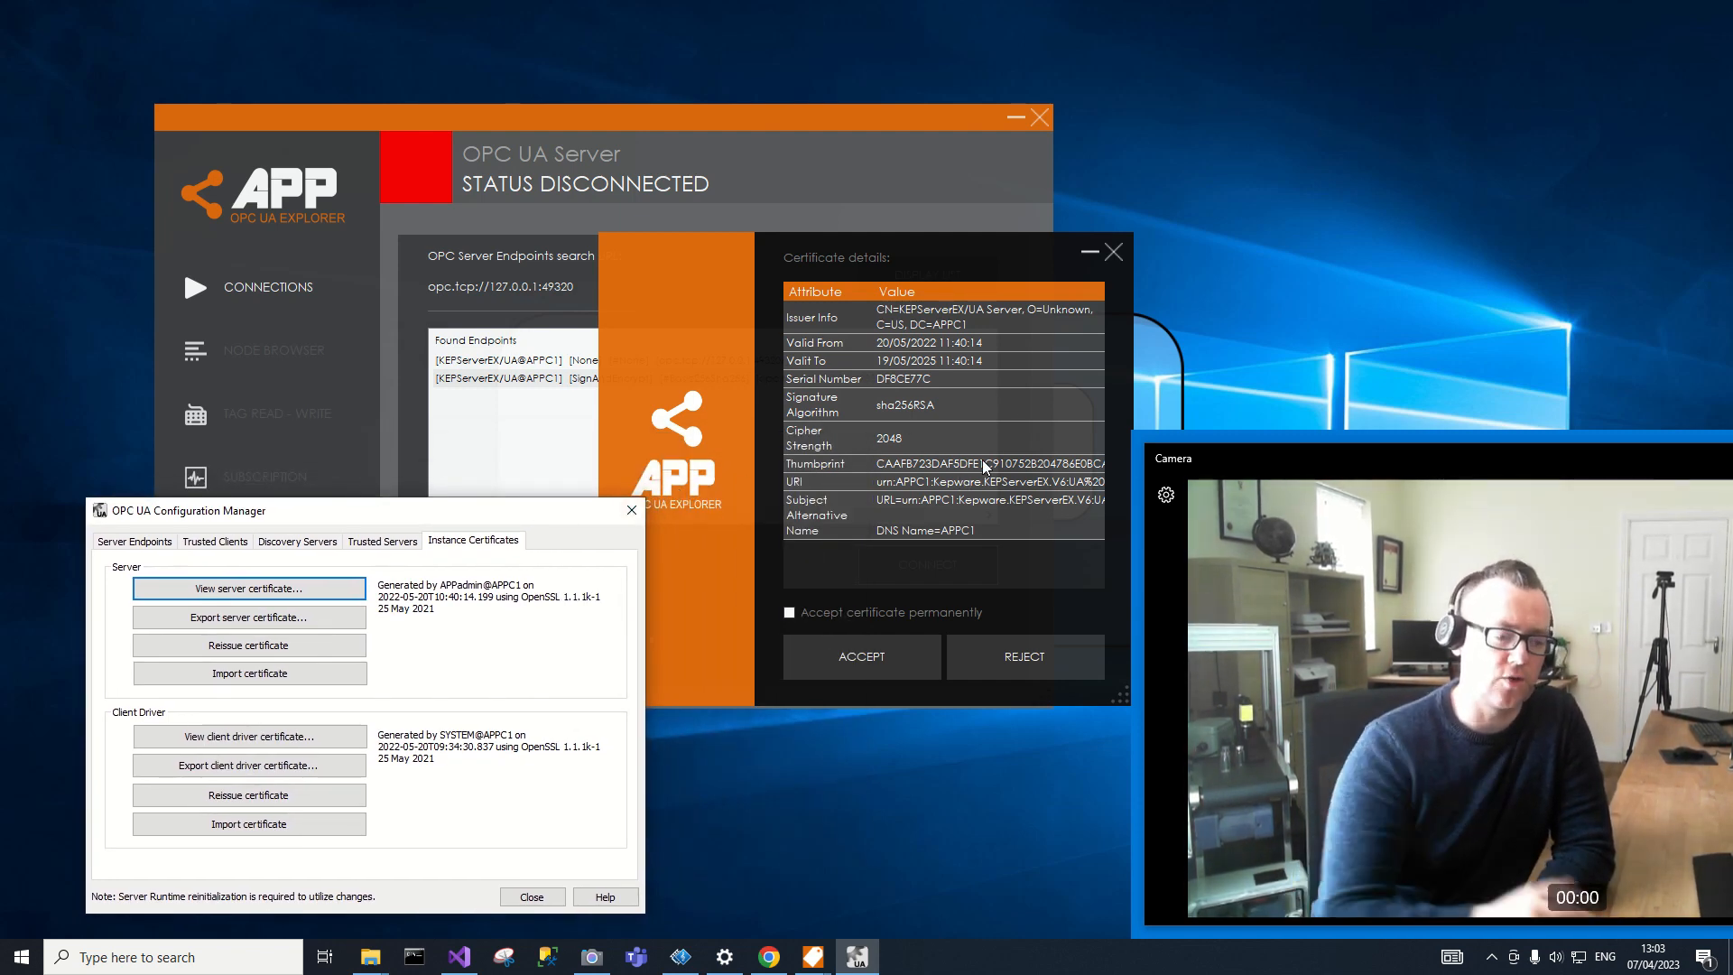
Recheck the network architecture diagram in Chrome, and accept the KEPServerEX server certificate for this connection only
click(769, 957)
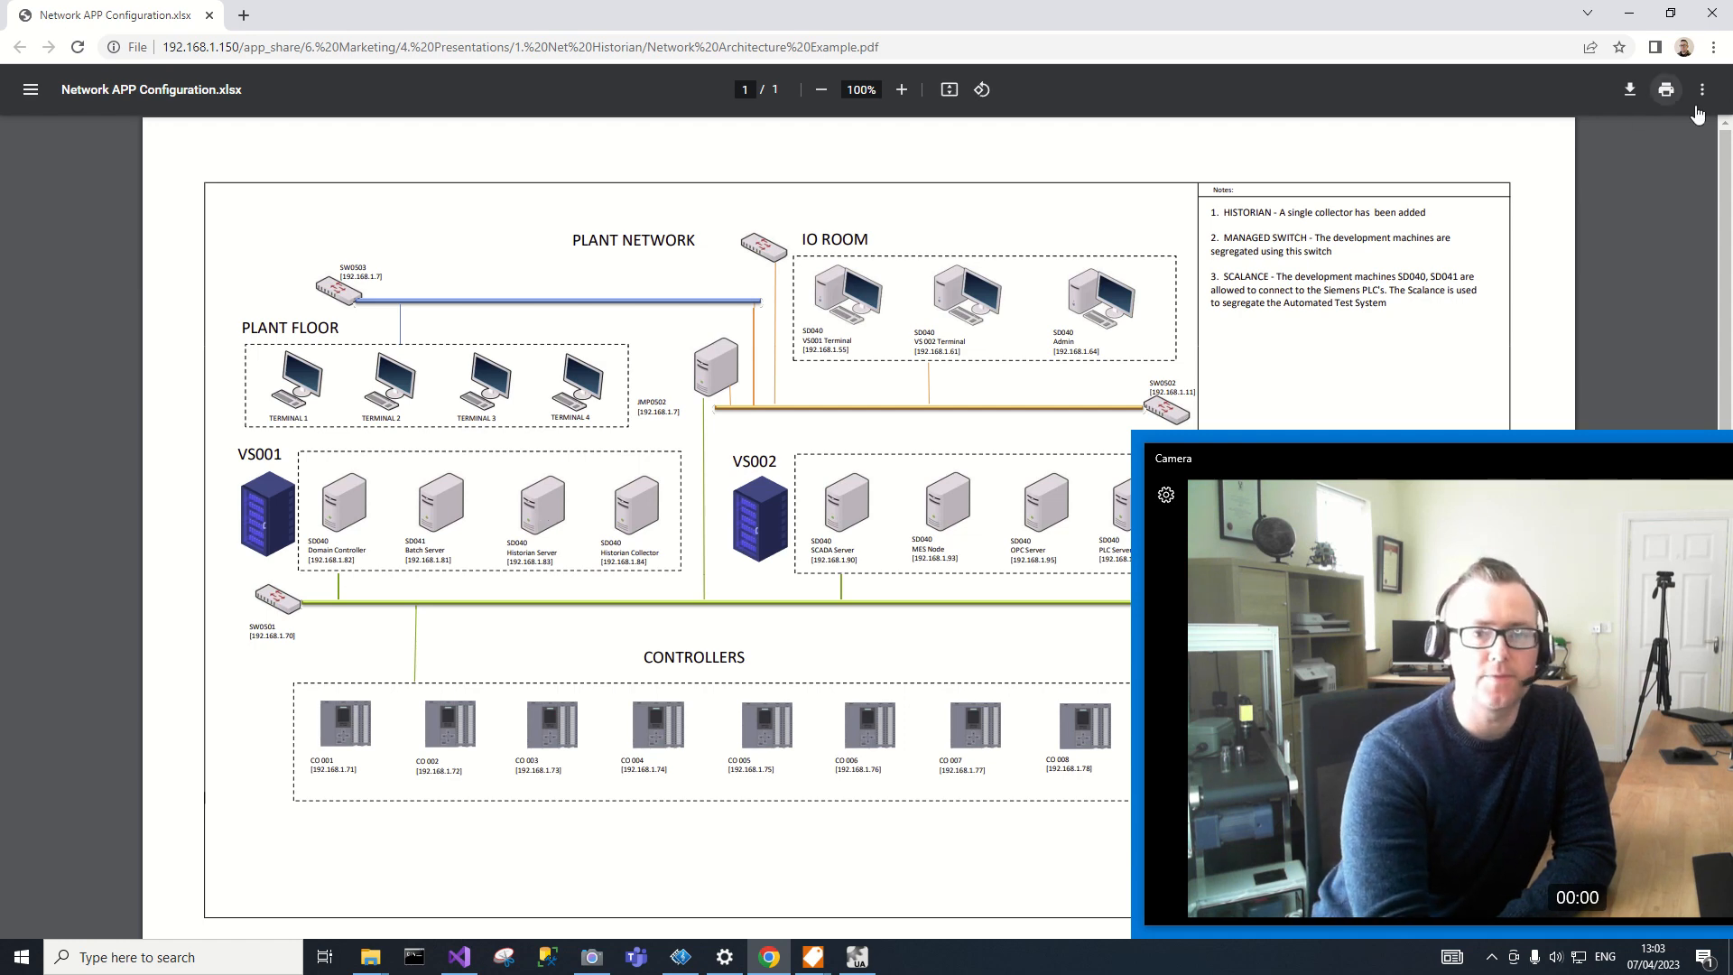
click(1629, 13)
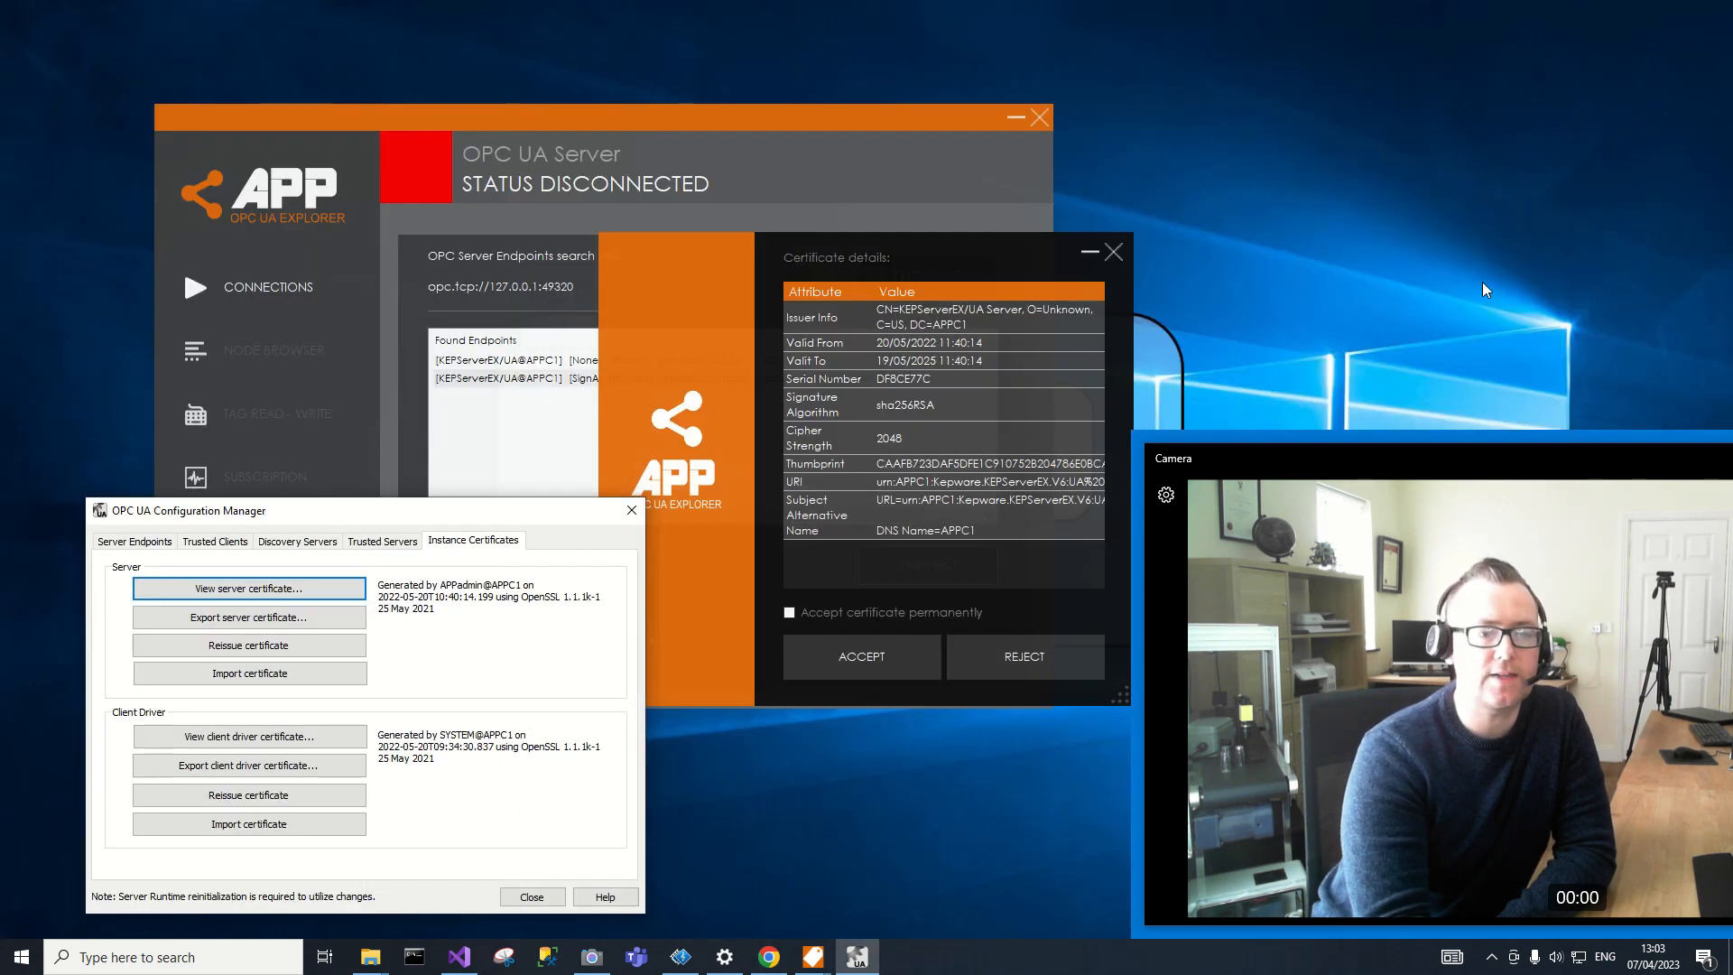
click(885, 652)
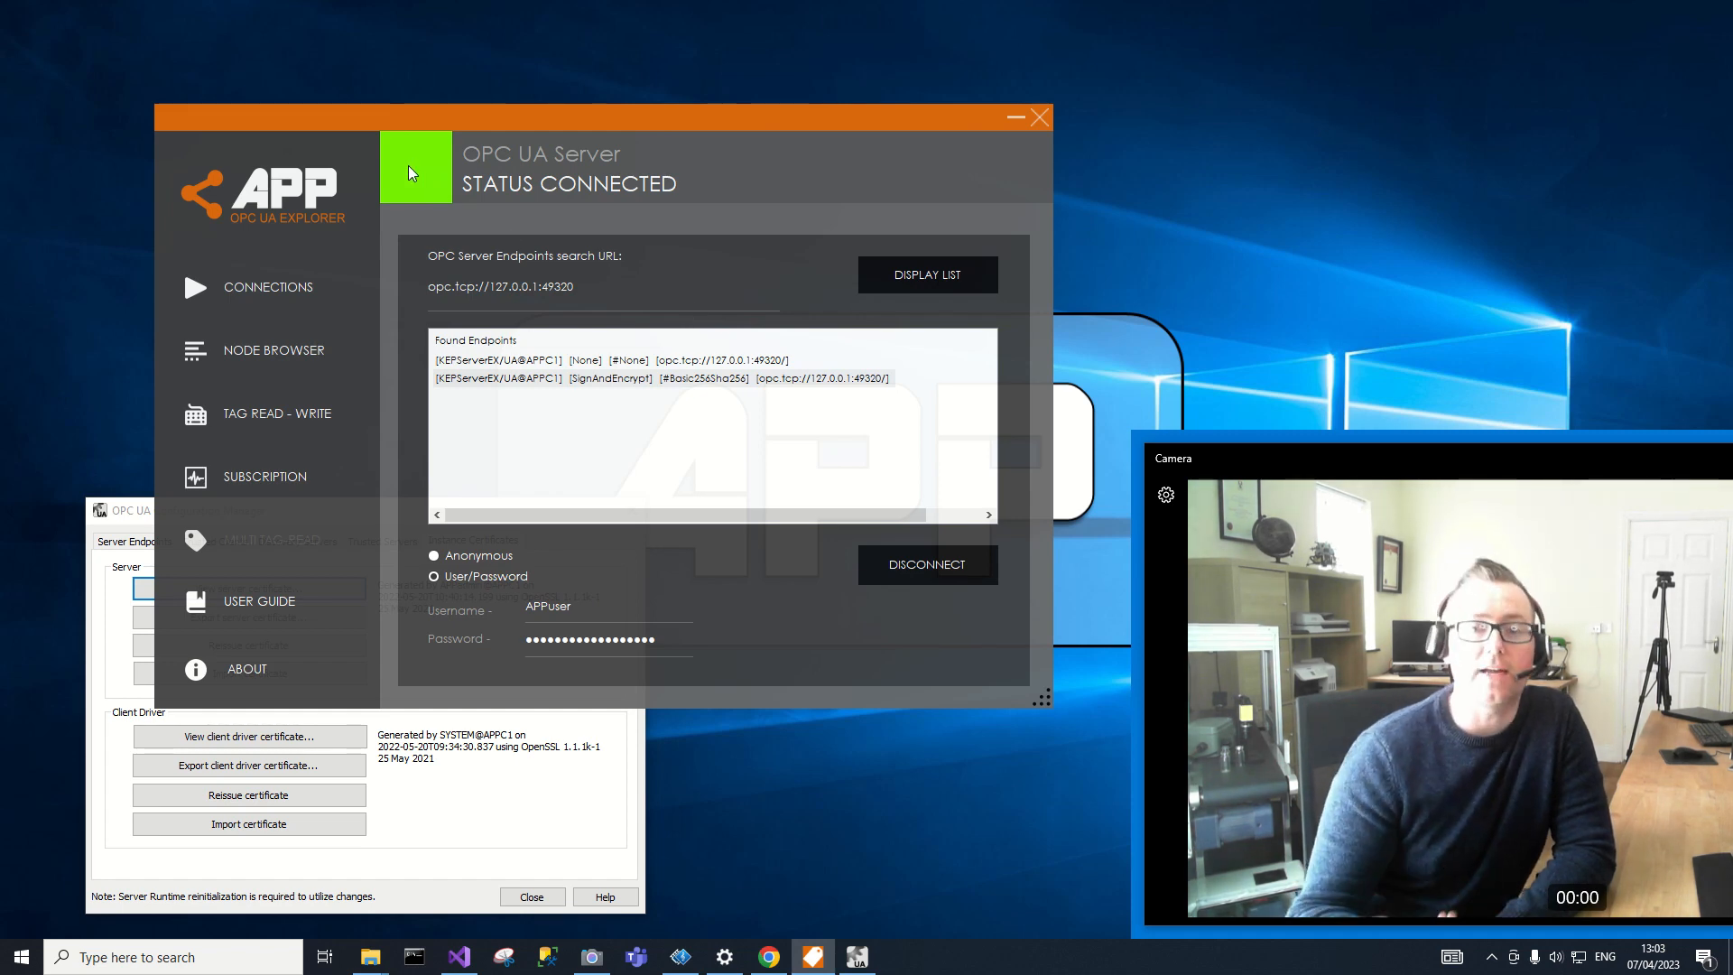
Inspect the APP OPCUA Explorer Client certificate details among the trusted clients in OPC UA Configuration Manager, and close the manager
click(454, 783)
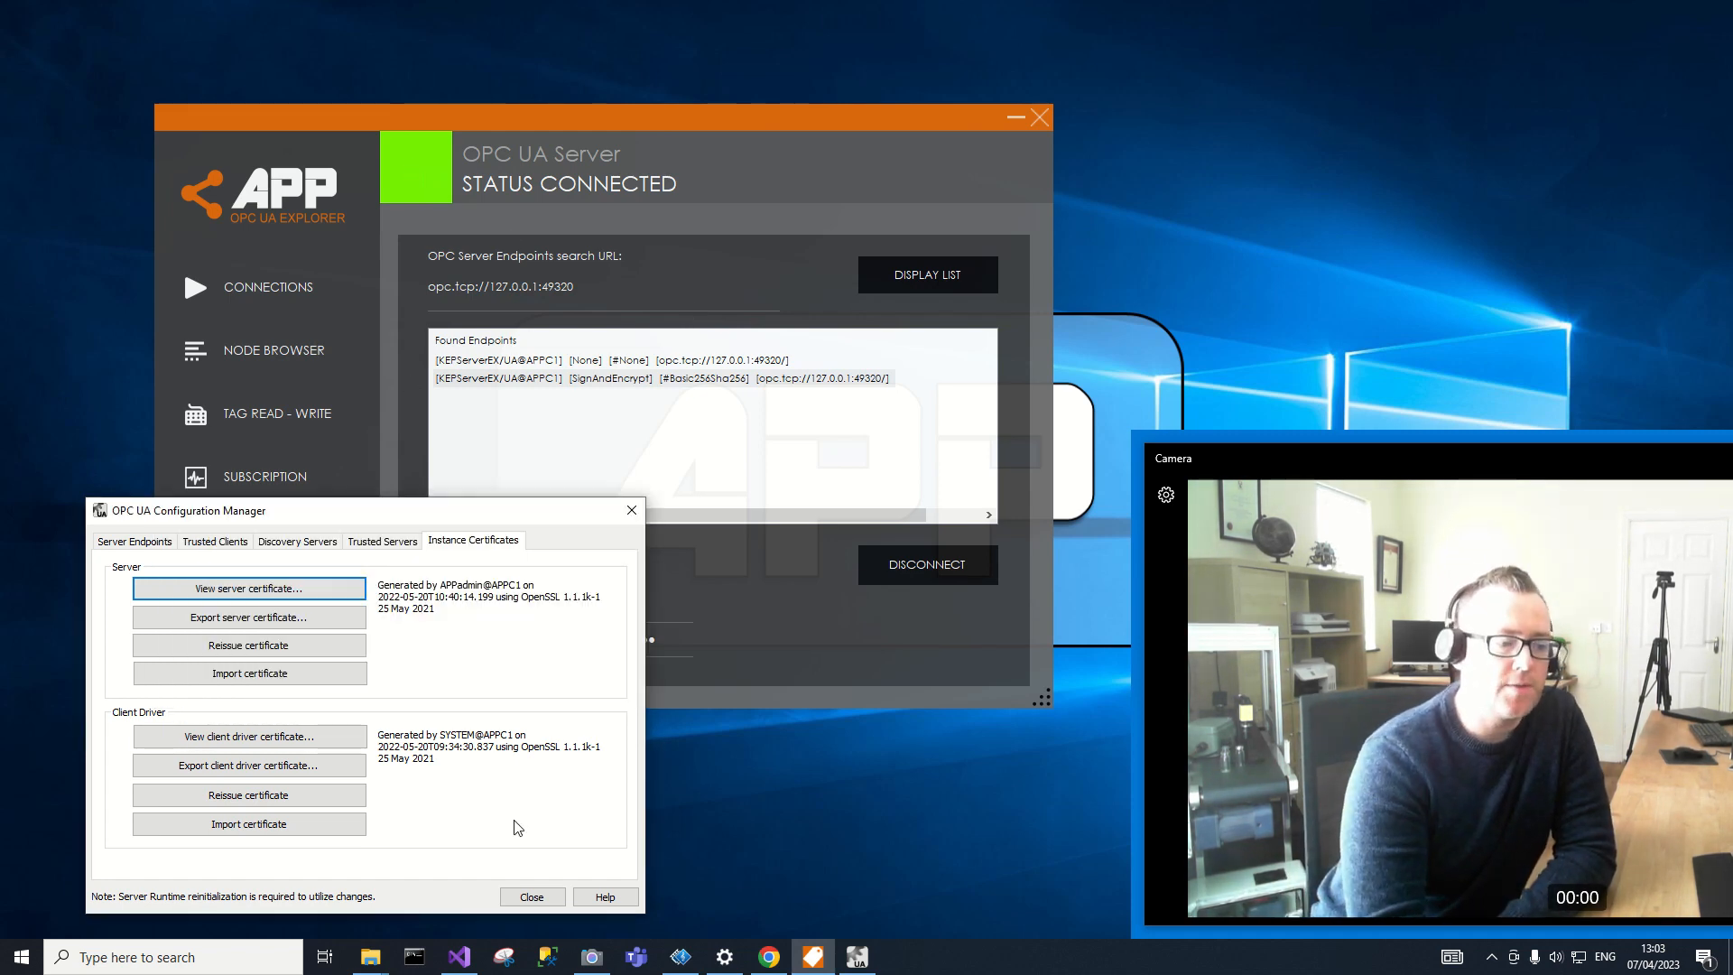
drag(362, 517, 454, 503)
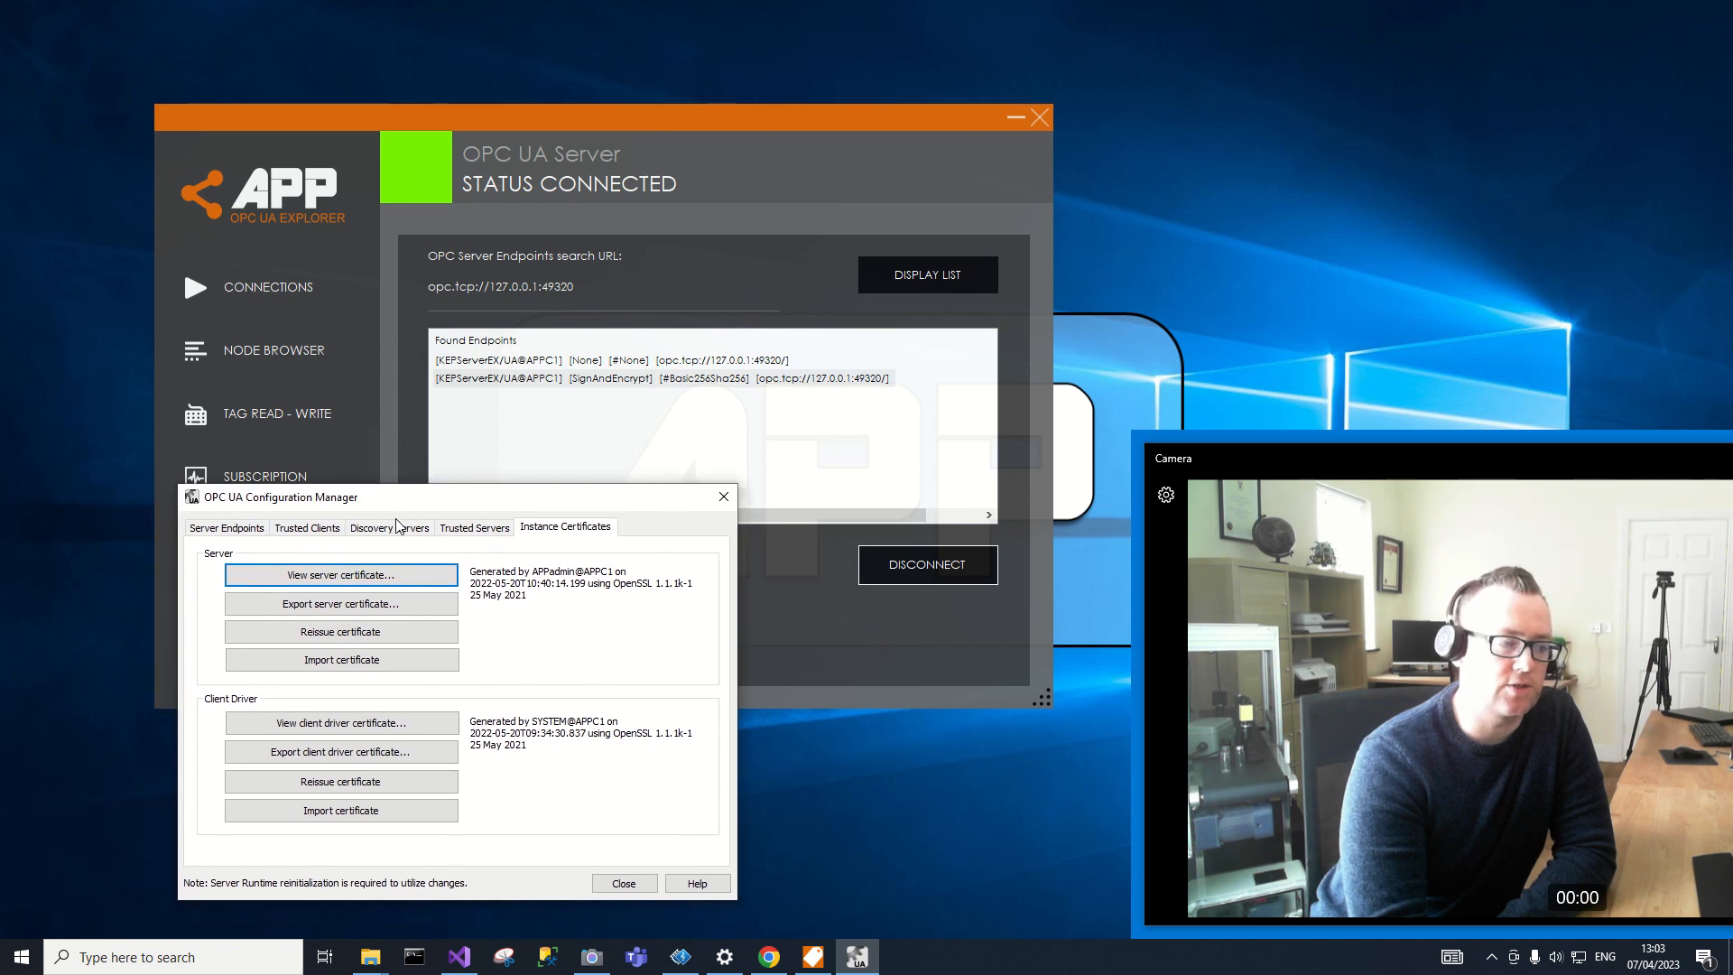
click(315, 531)
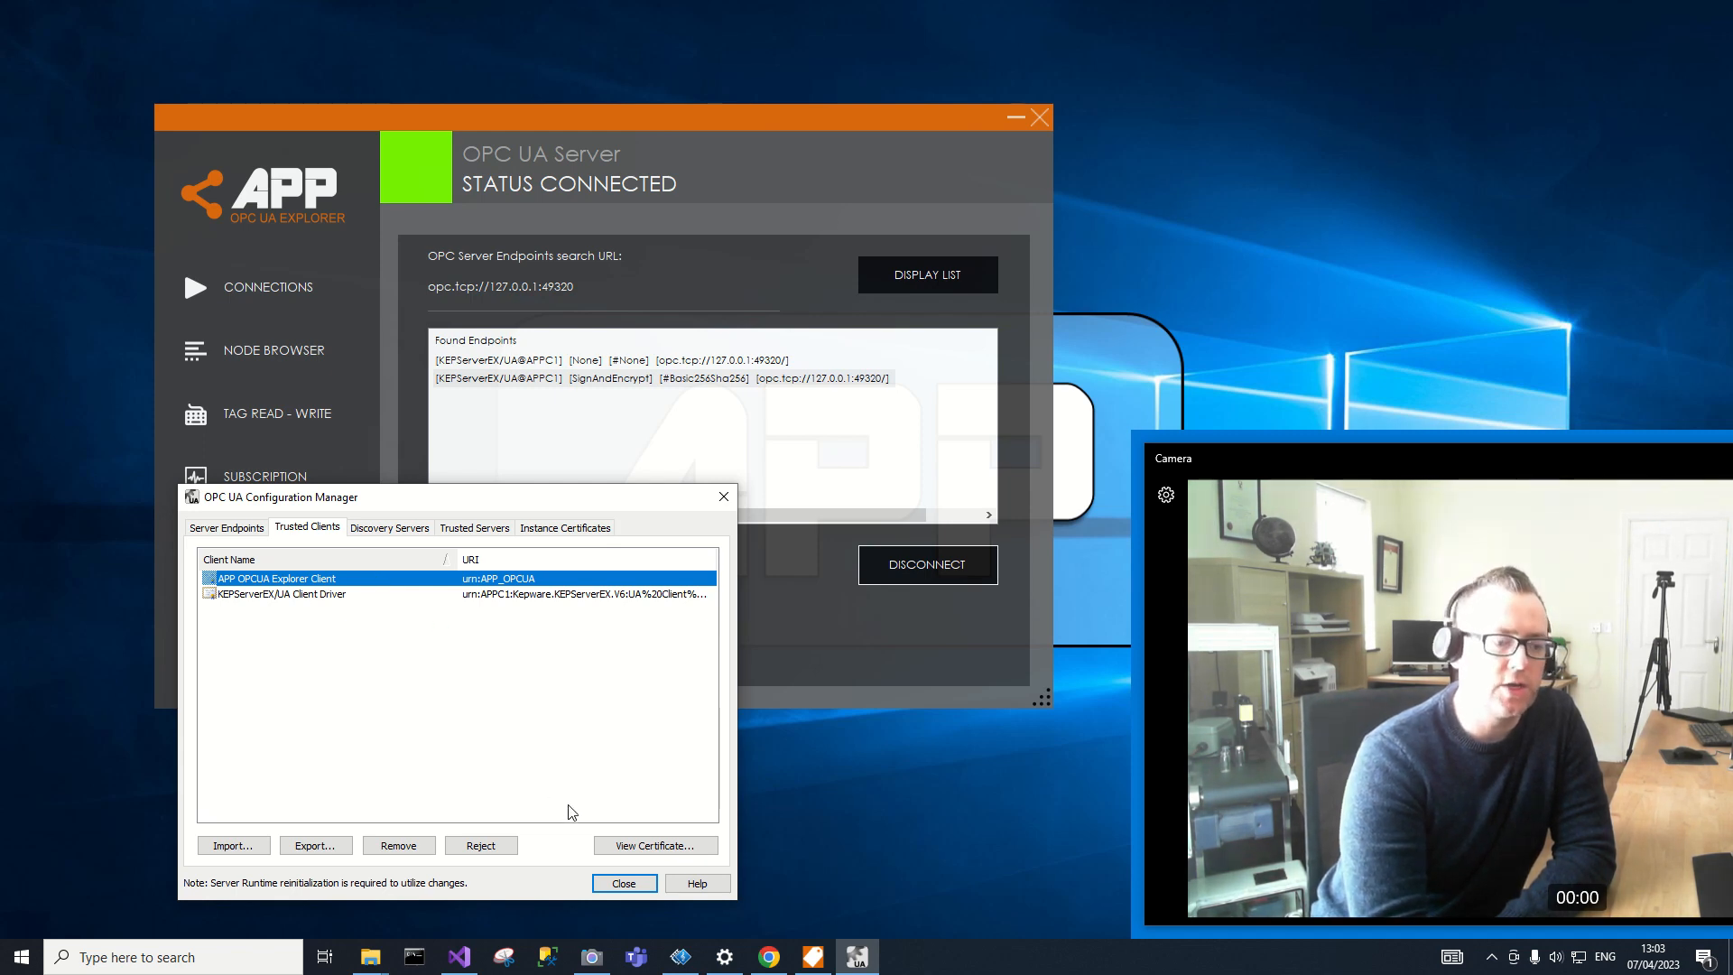
click(656, 846)
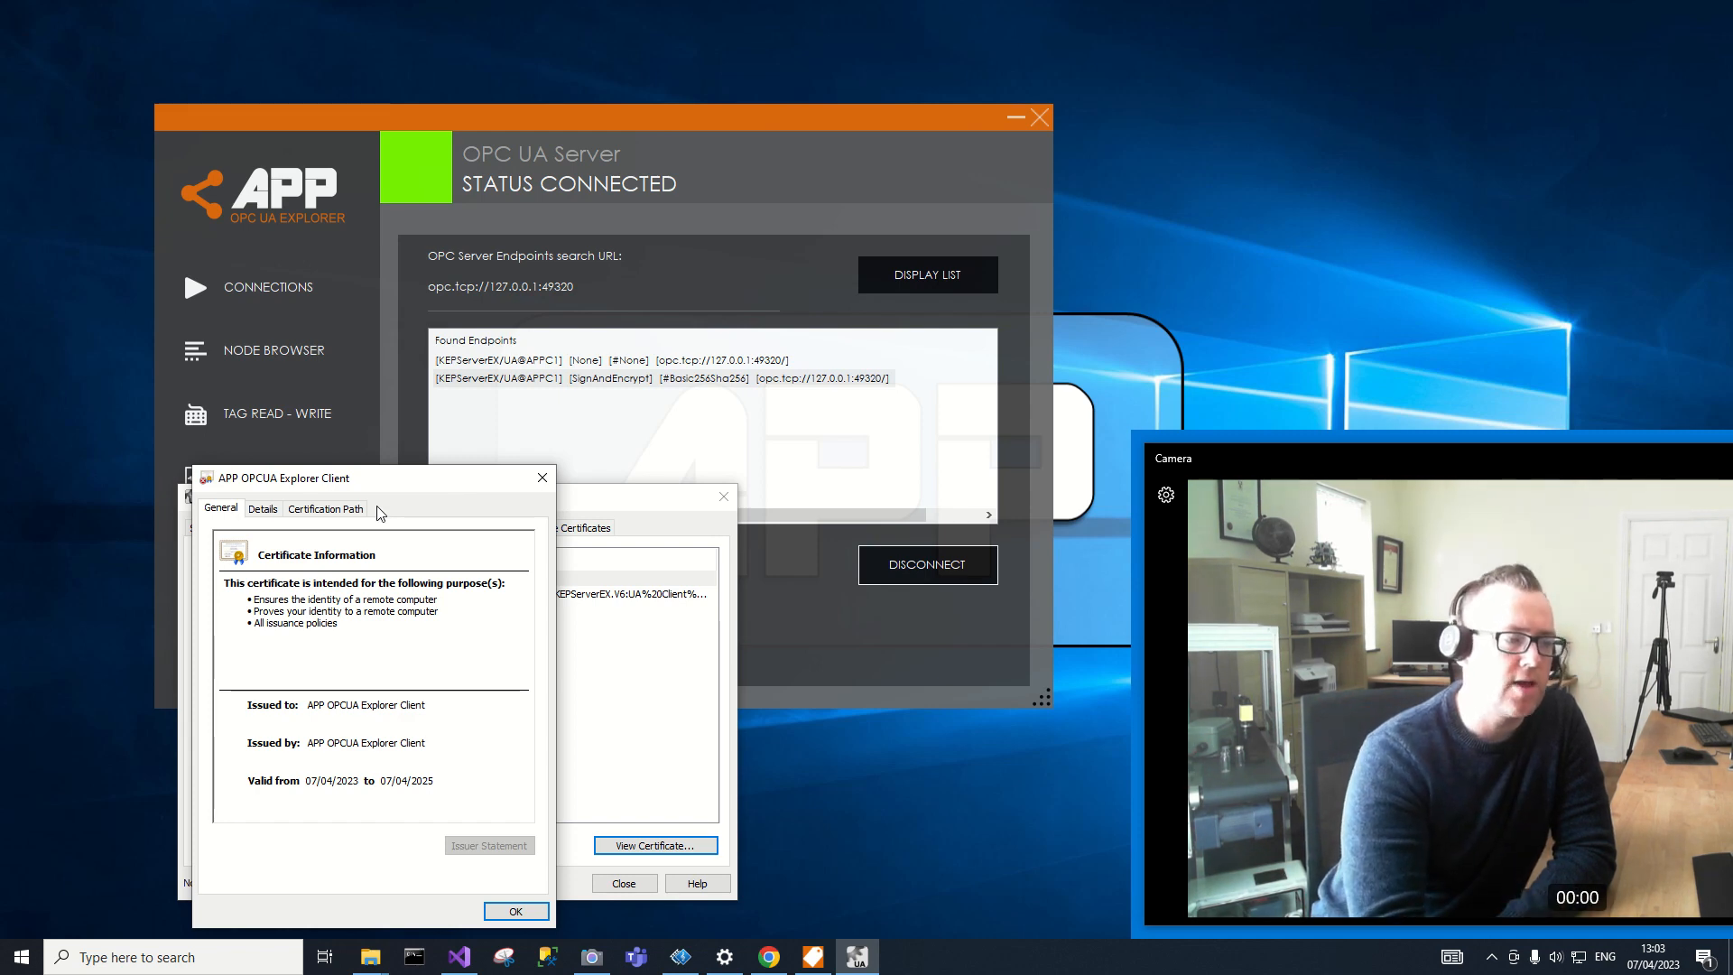
click(262, 509)
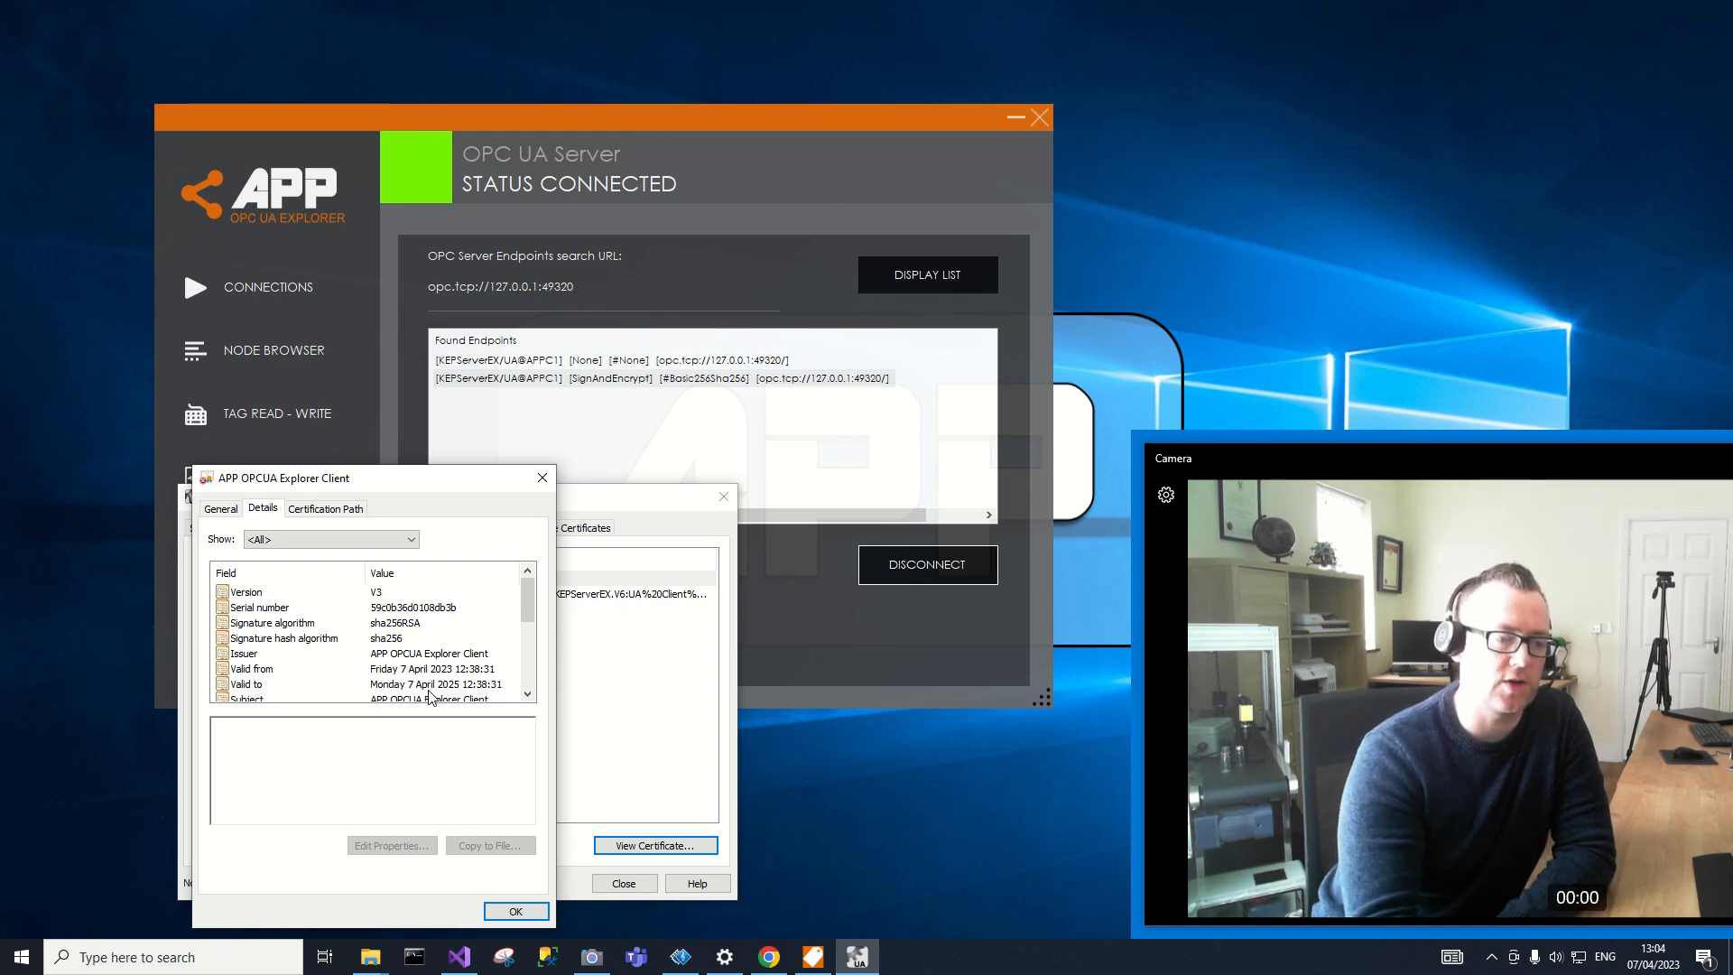
click(542, 477)
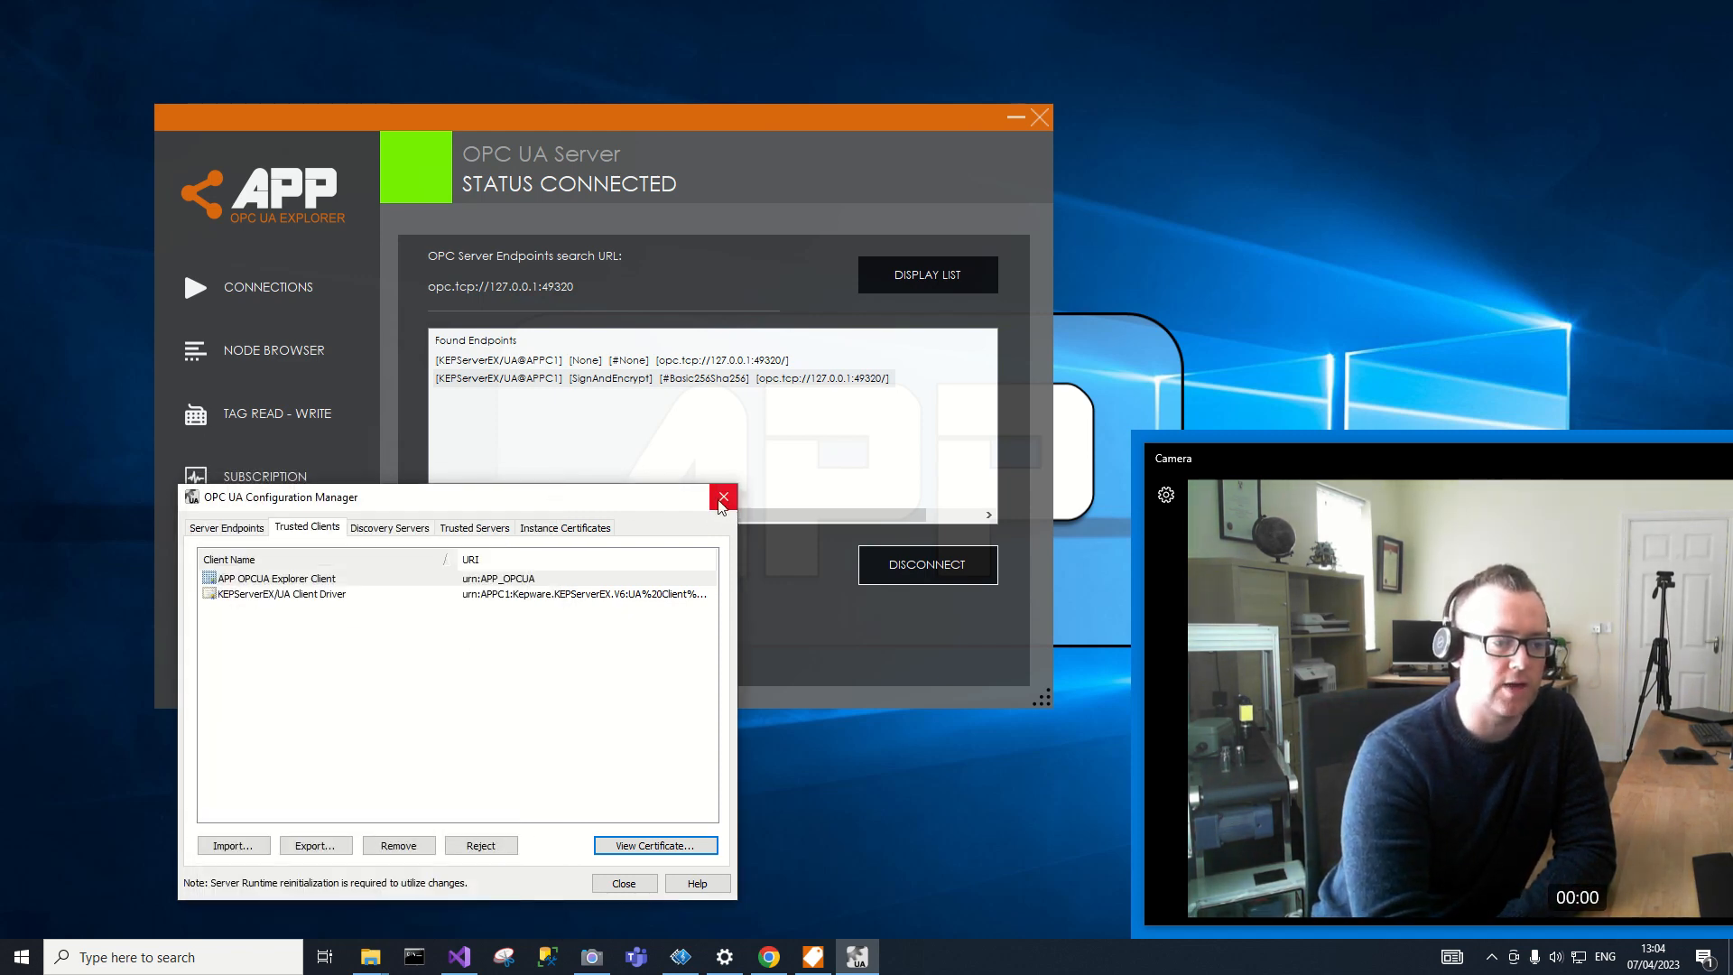
click(723, 497)
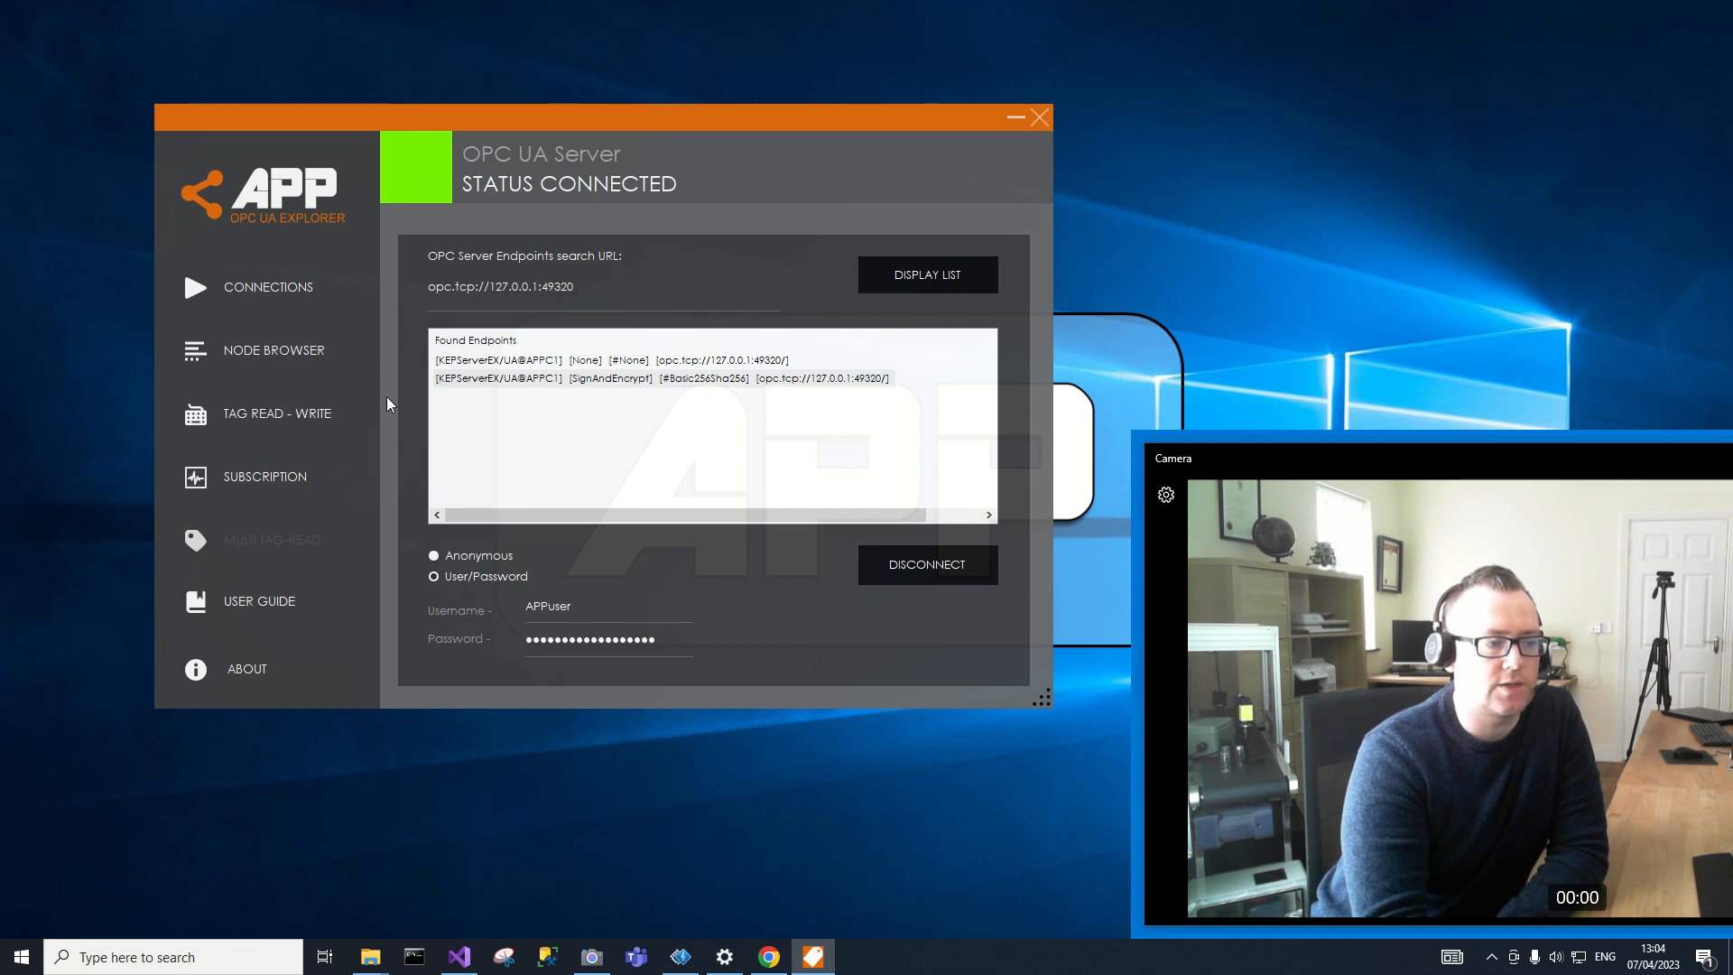
Open the node browser in APP OPC UA Explorer and expand the server's Objects node
click(306, 352)
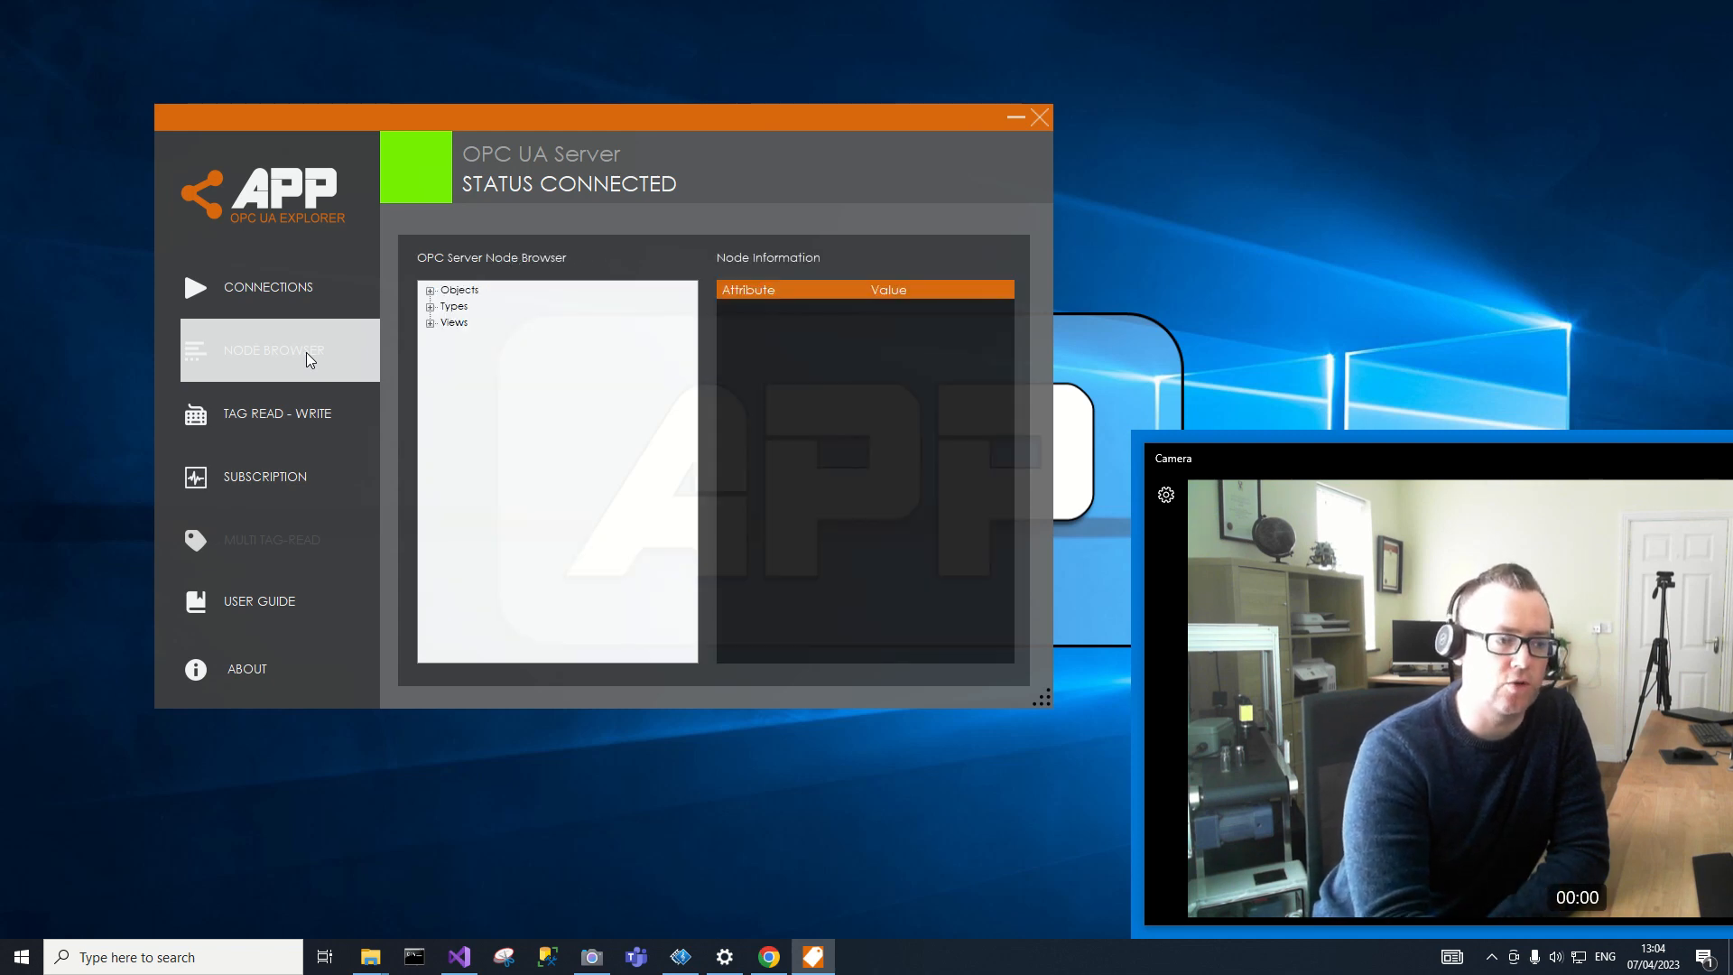
click(430, 290)
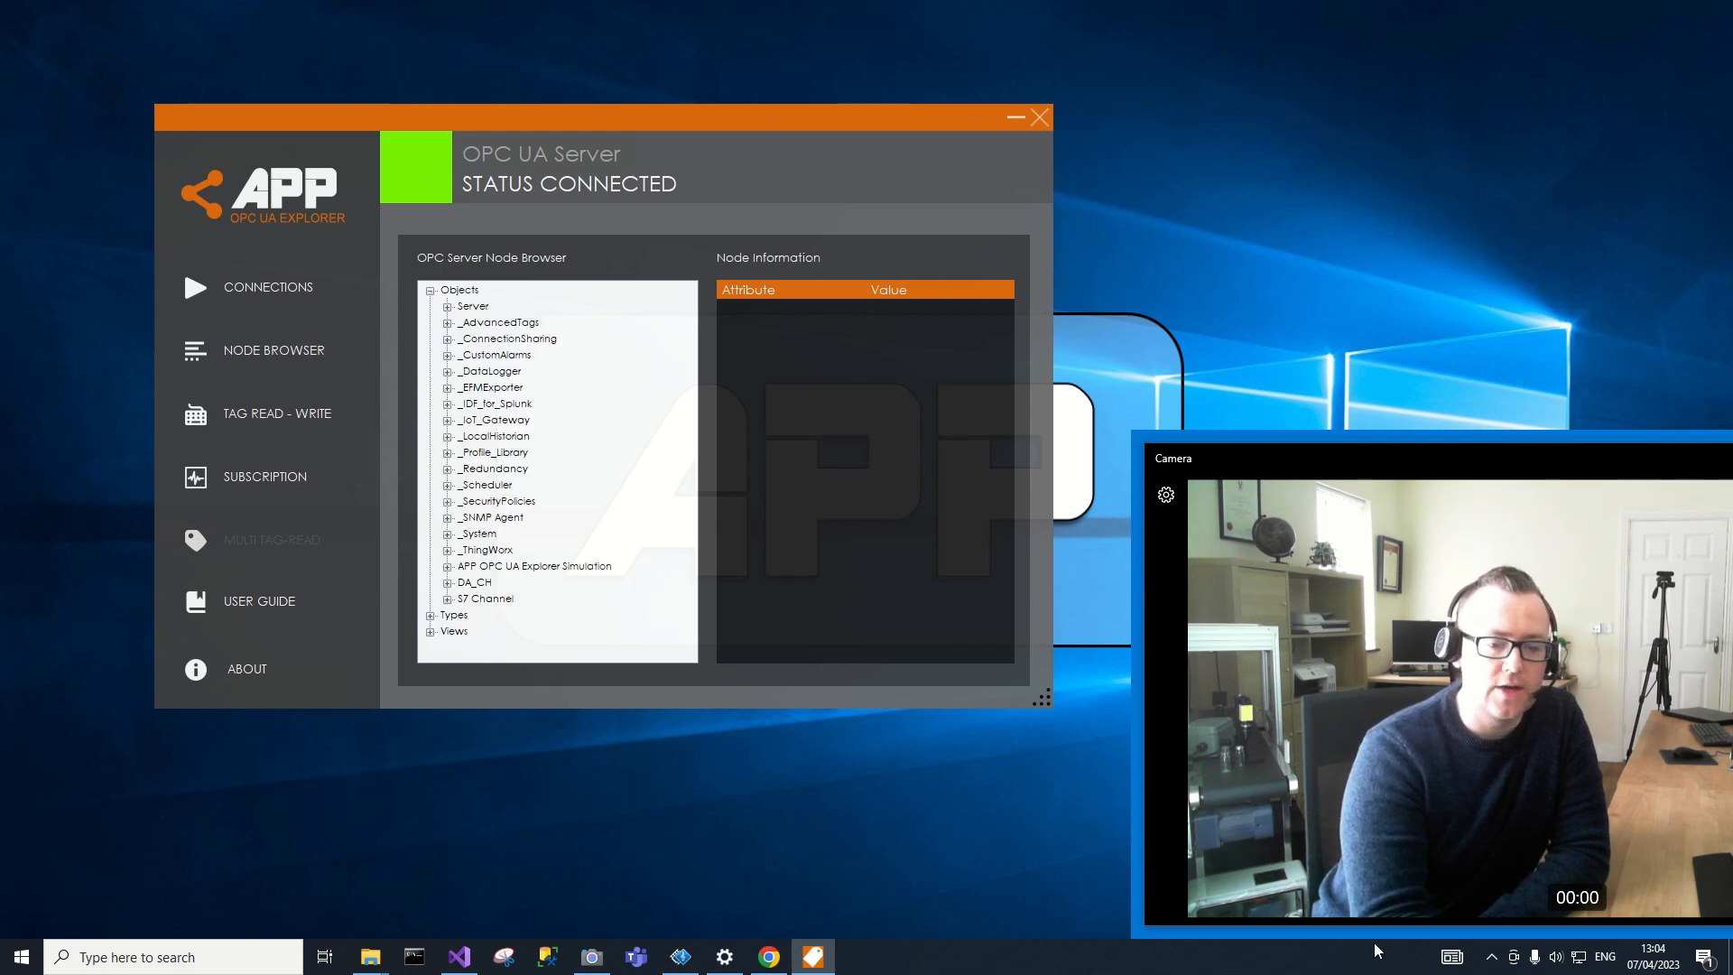
Switch to KEPServerEX Configuration, examine the tags of the PW PLC device under S7 Channel, and minimize the window
click(1492, 957)
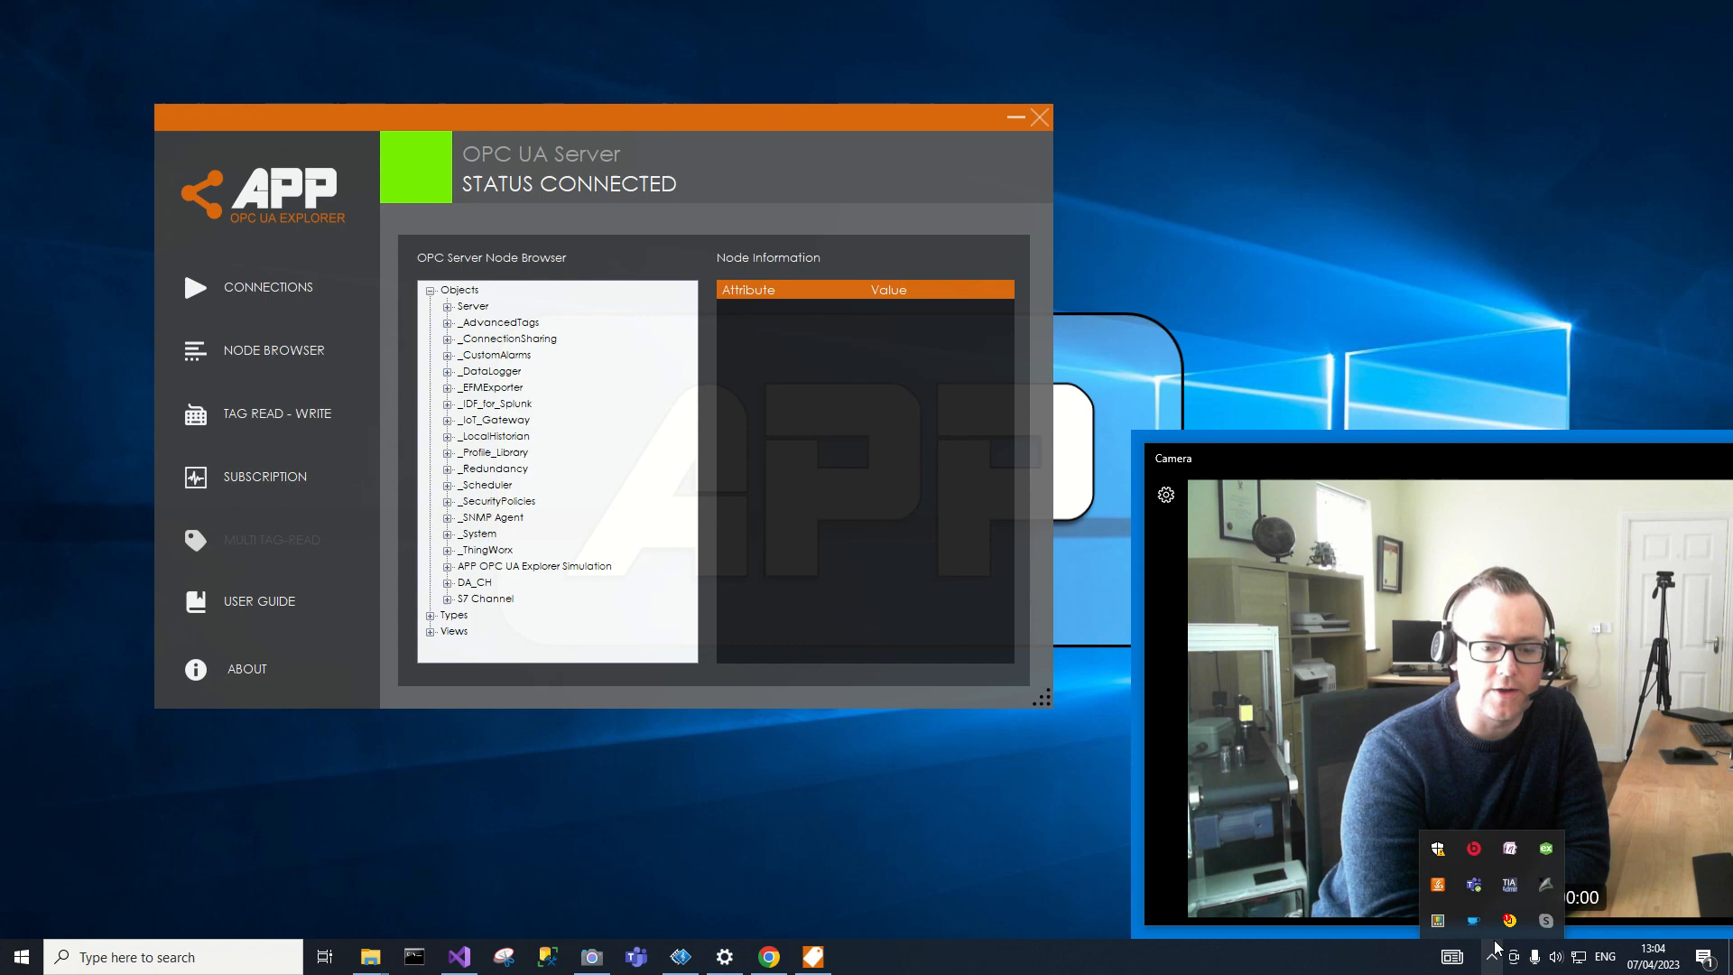
right_click(1547, 848)
click(1616, 553)
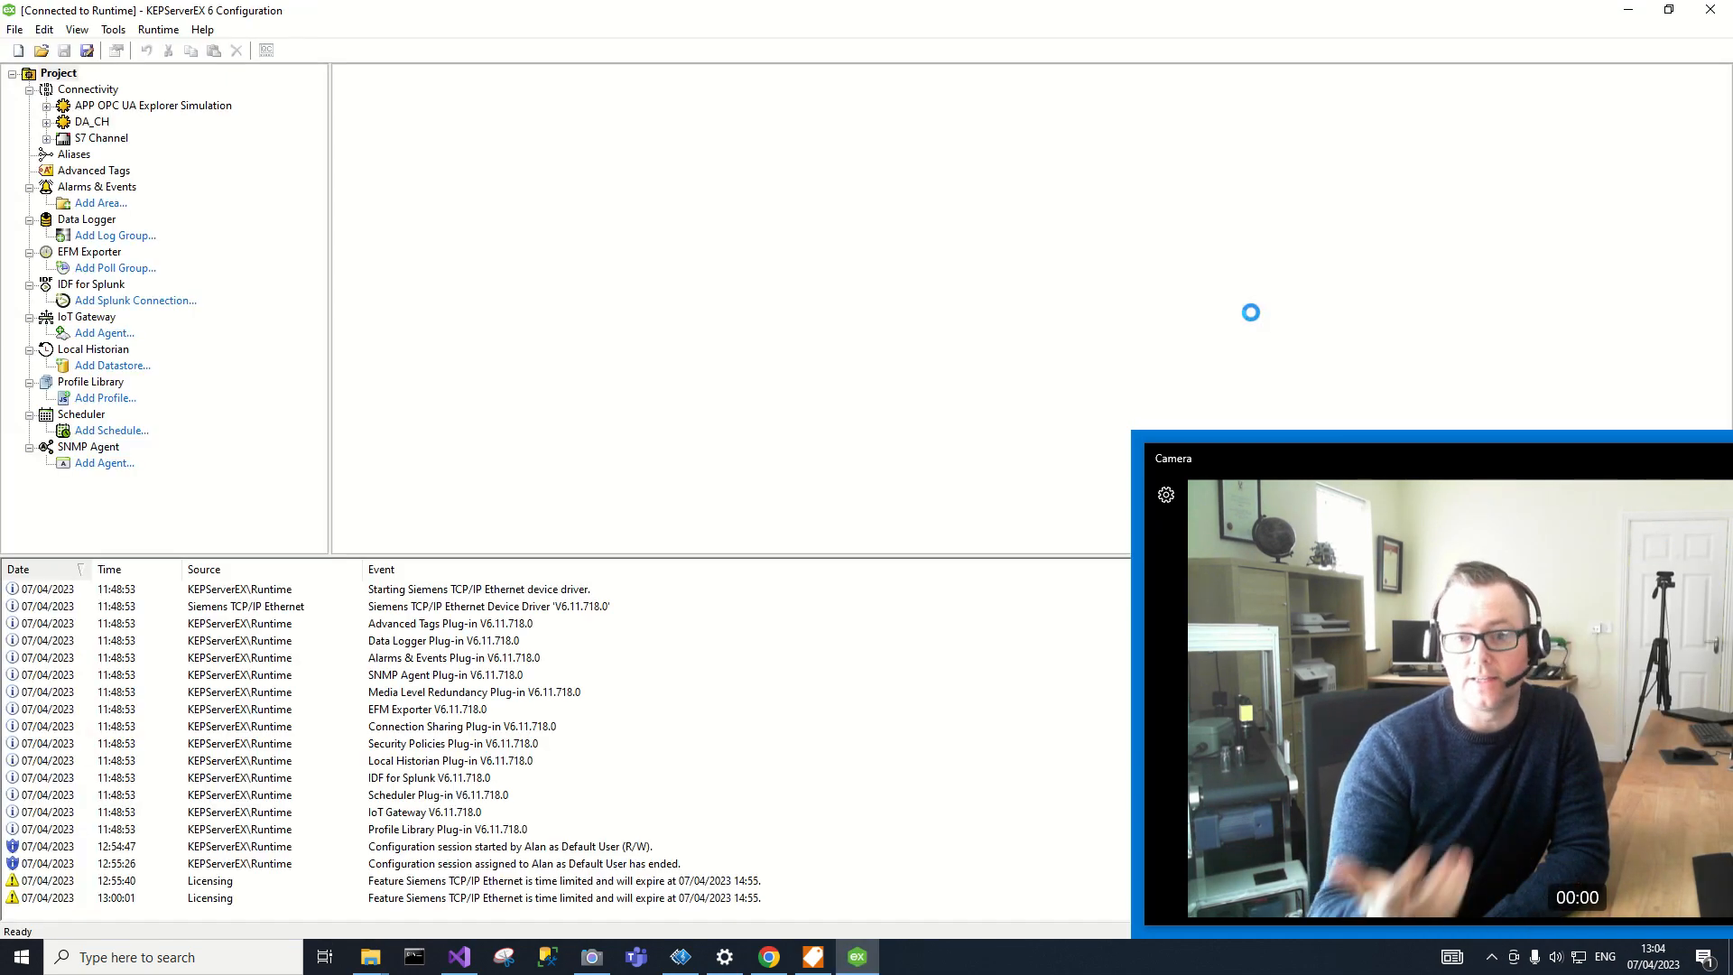
click(46, 139)
click(108, 156)
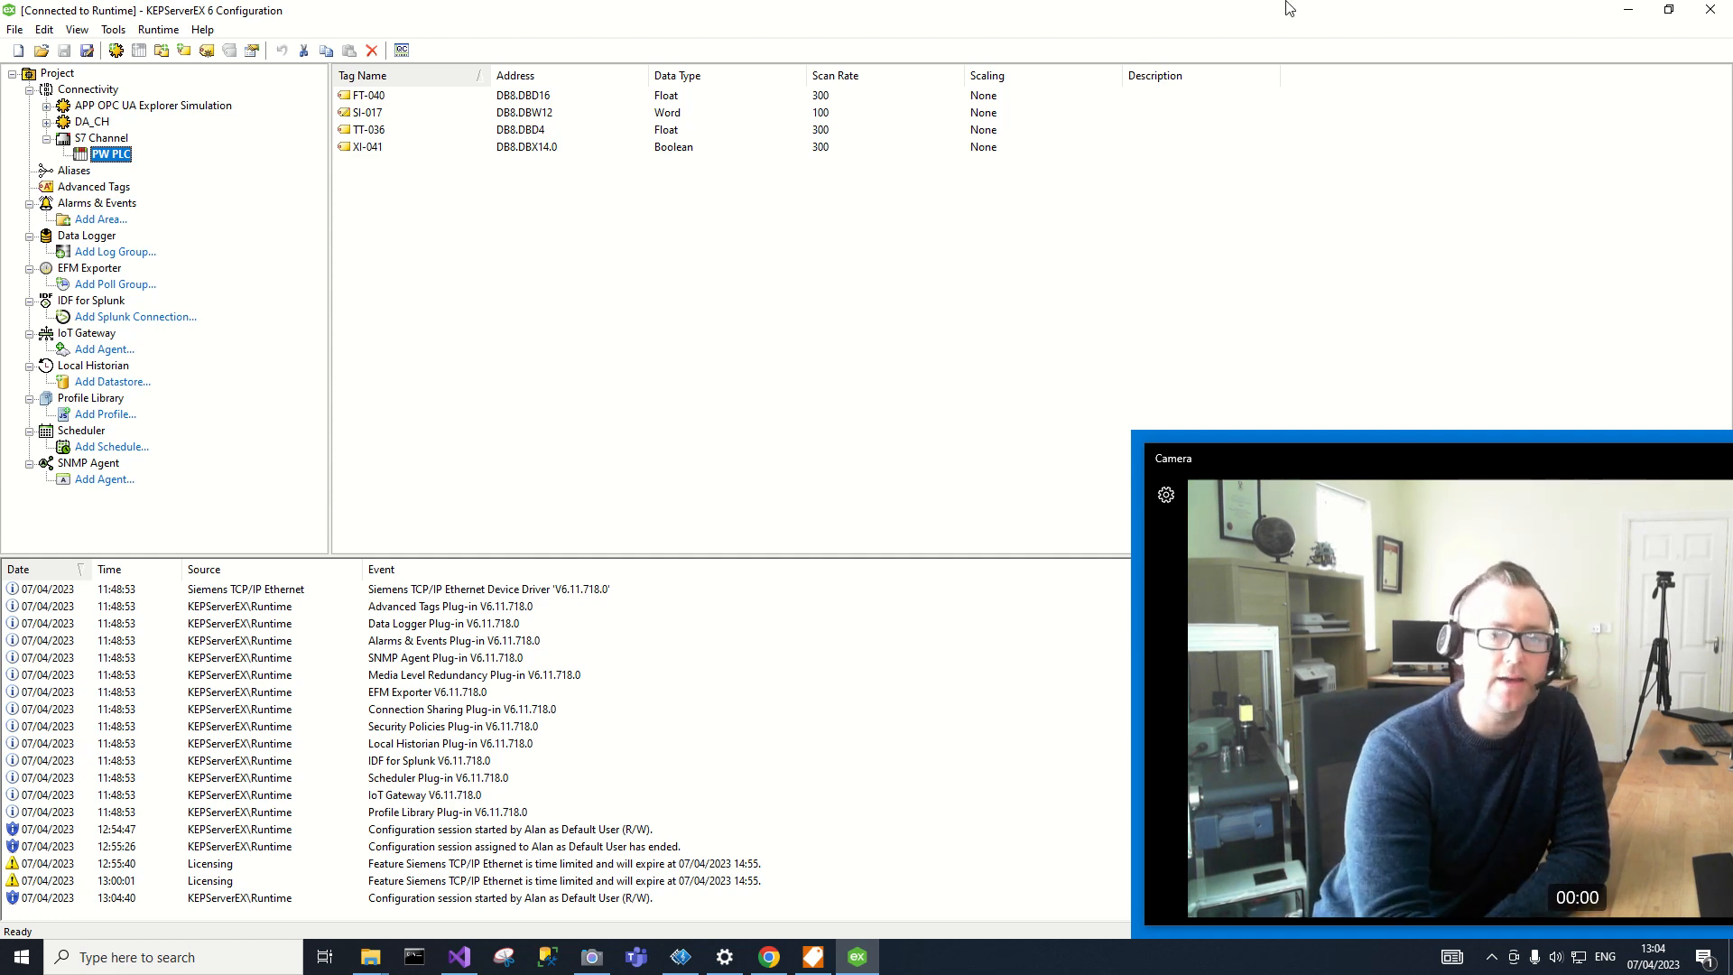
click(1629, 9)
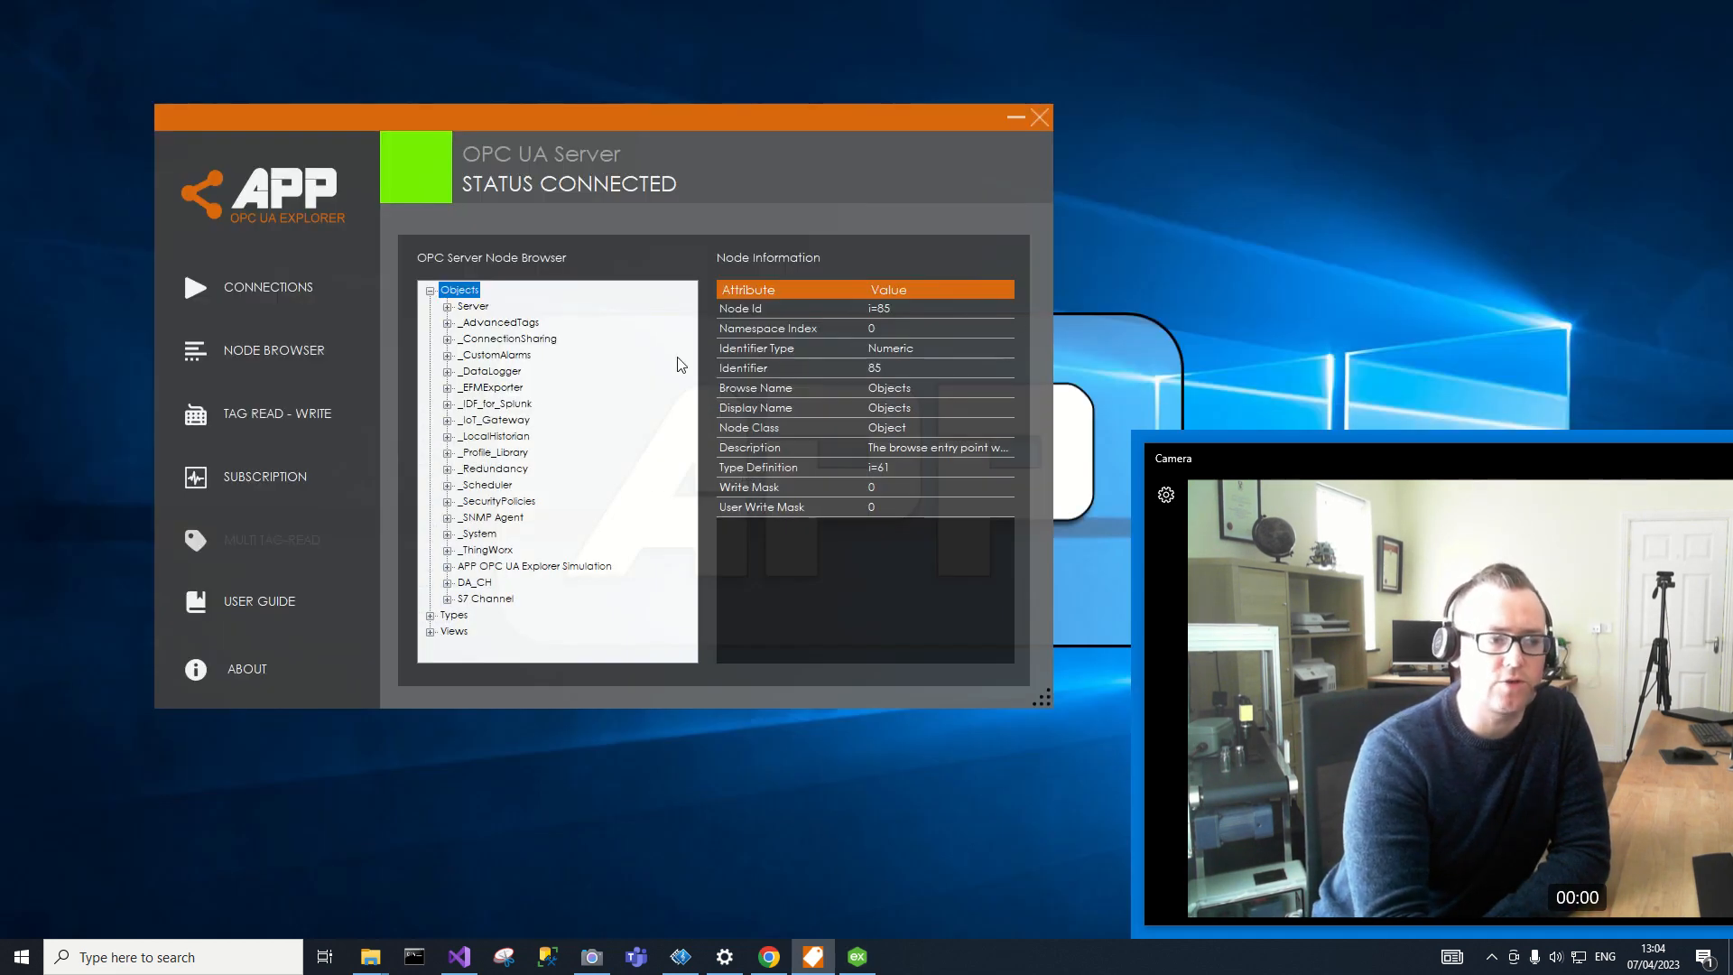
Browse S7 Channel and PW PLC to the FT-040 node and copy its Node Id for reading
click(447, 599)
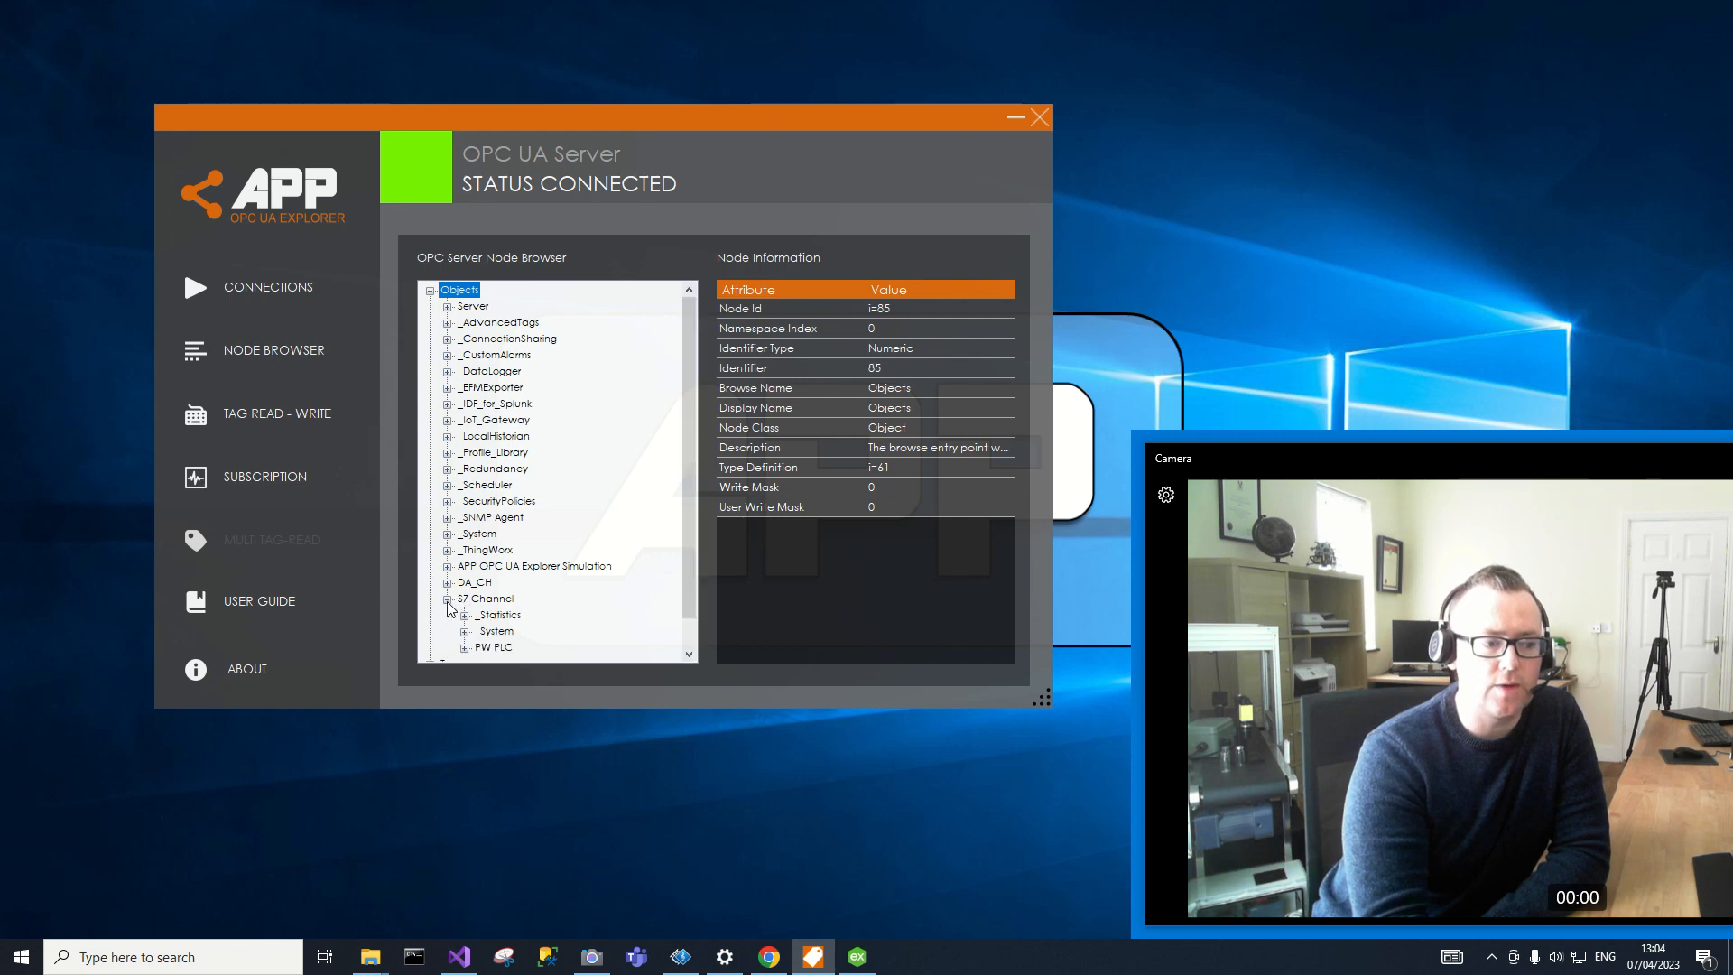
click(464, 647)
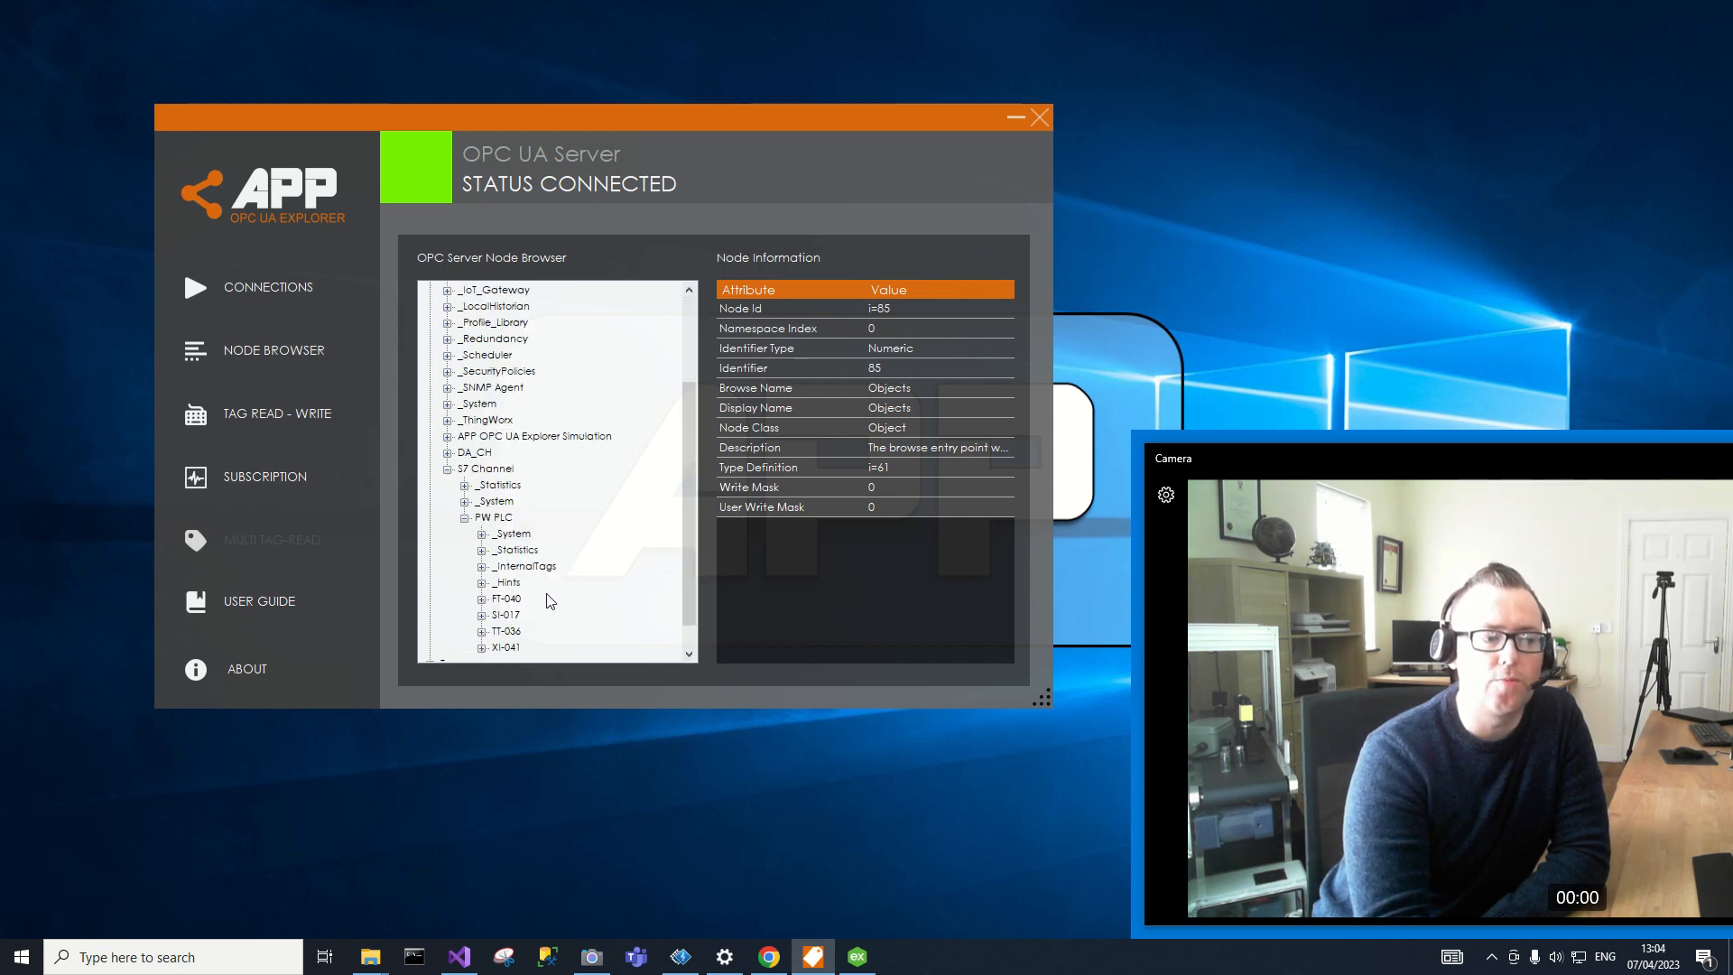
click(513, 600)
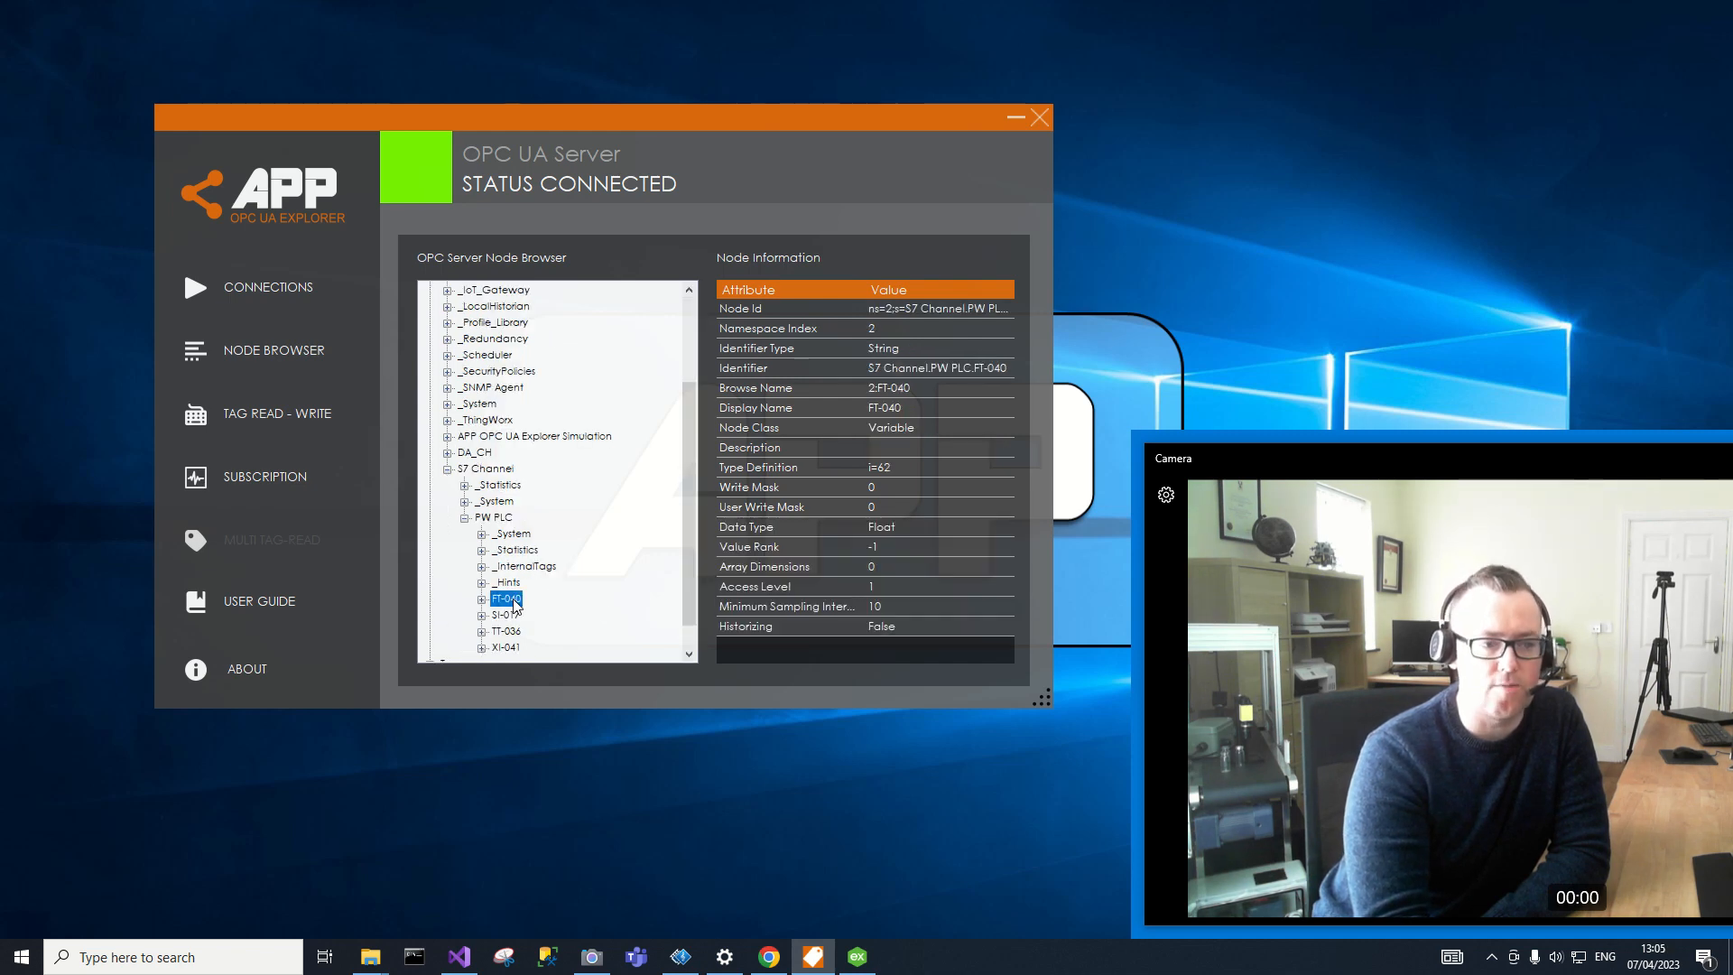
click(939, 308)
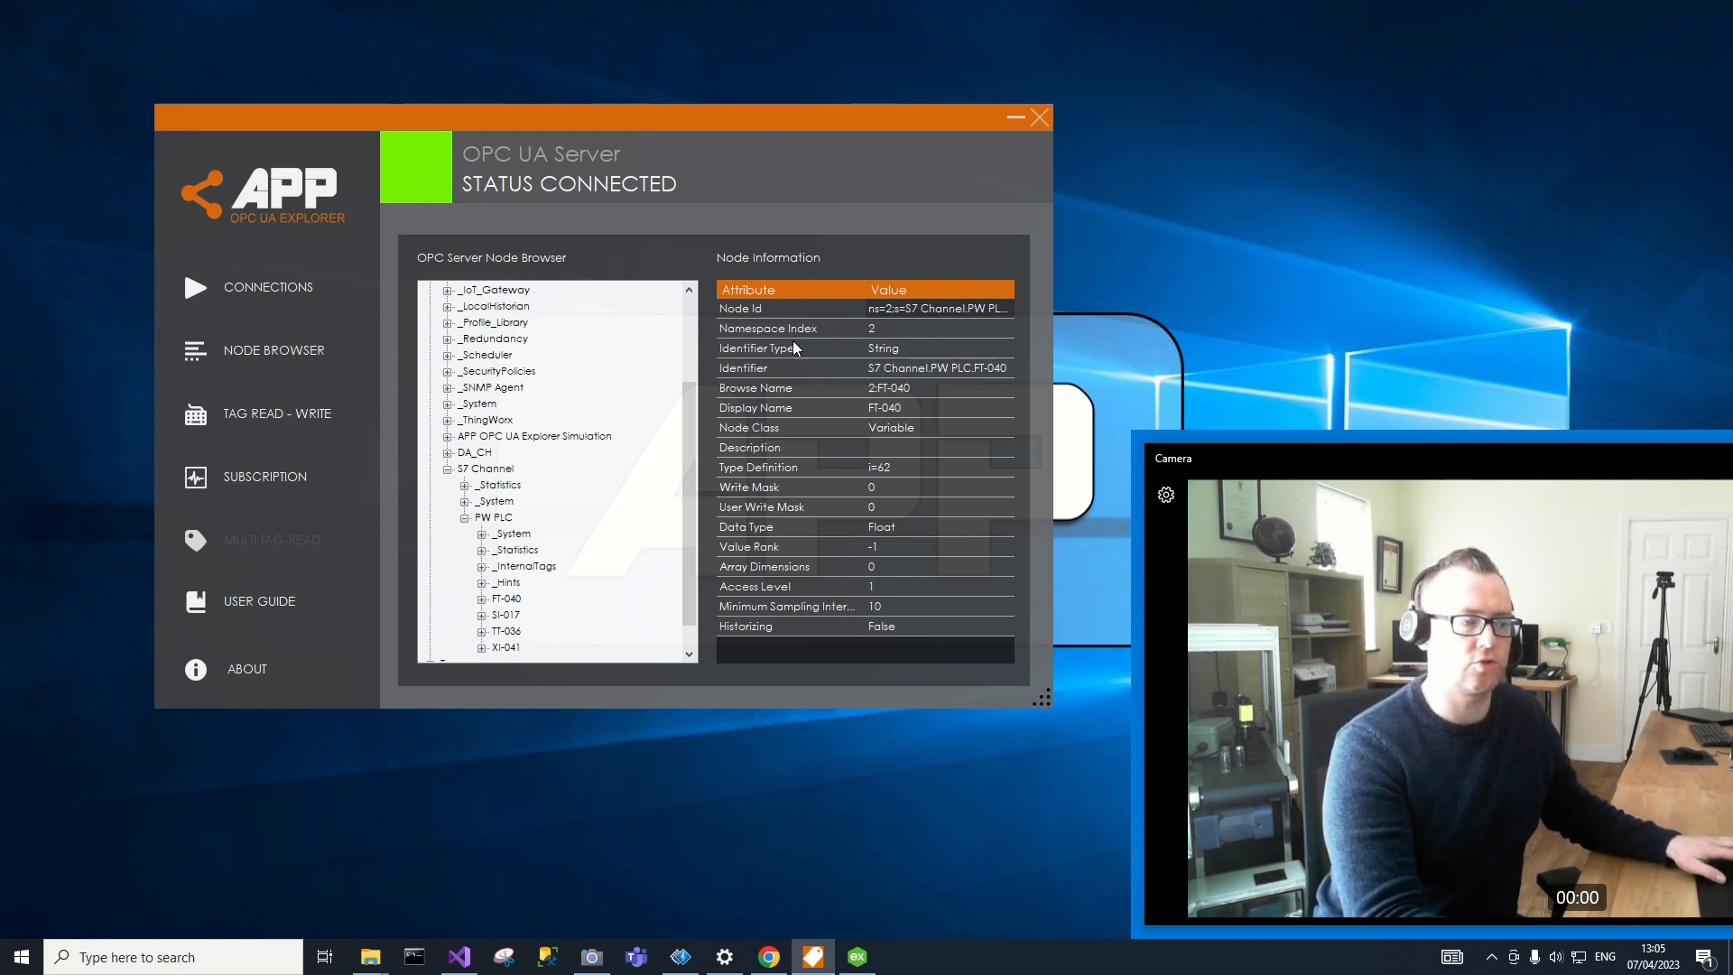
Manually read the value of node ns=2;s=S7 Channel.PW PLC.FT-040, and return to the node browser
click(295, 415)
click(604, 306)
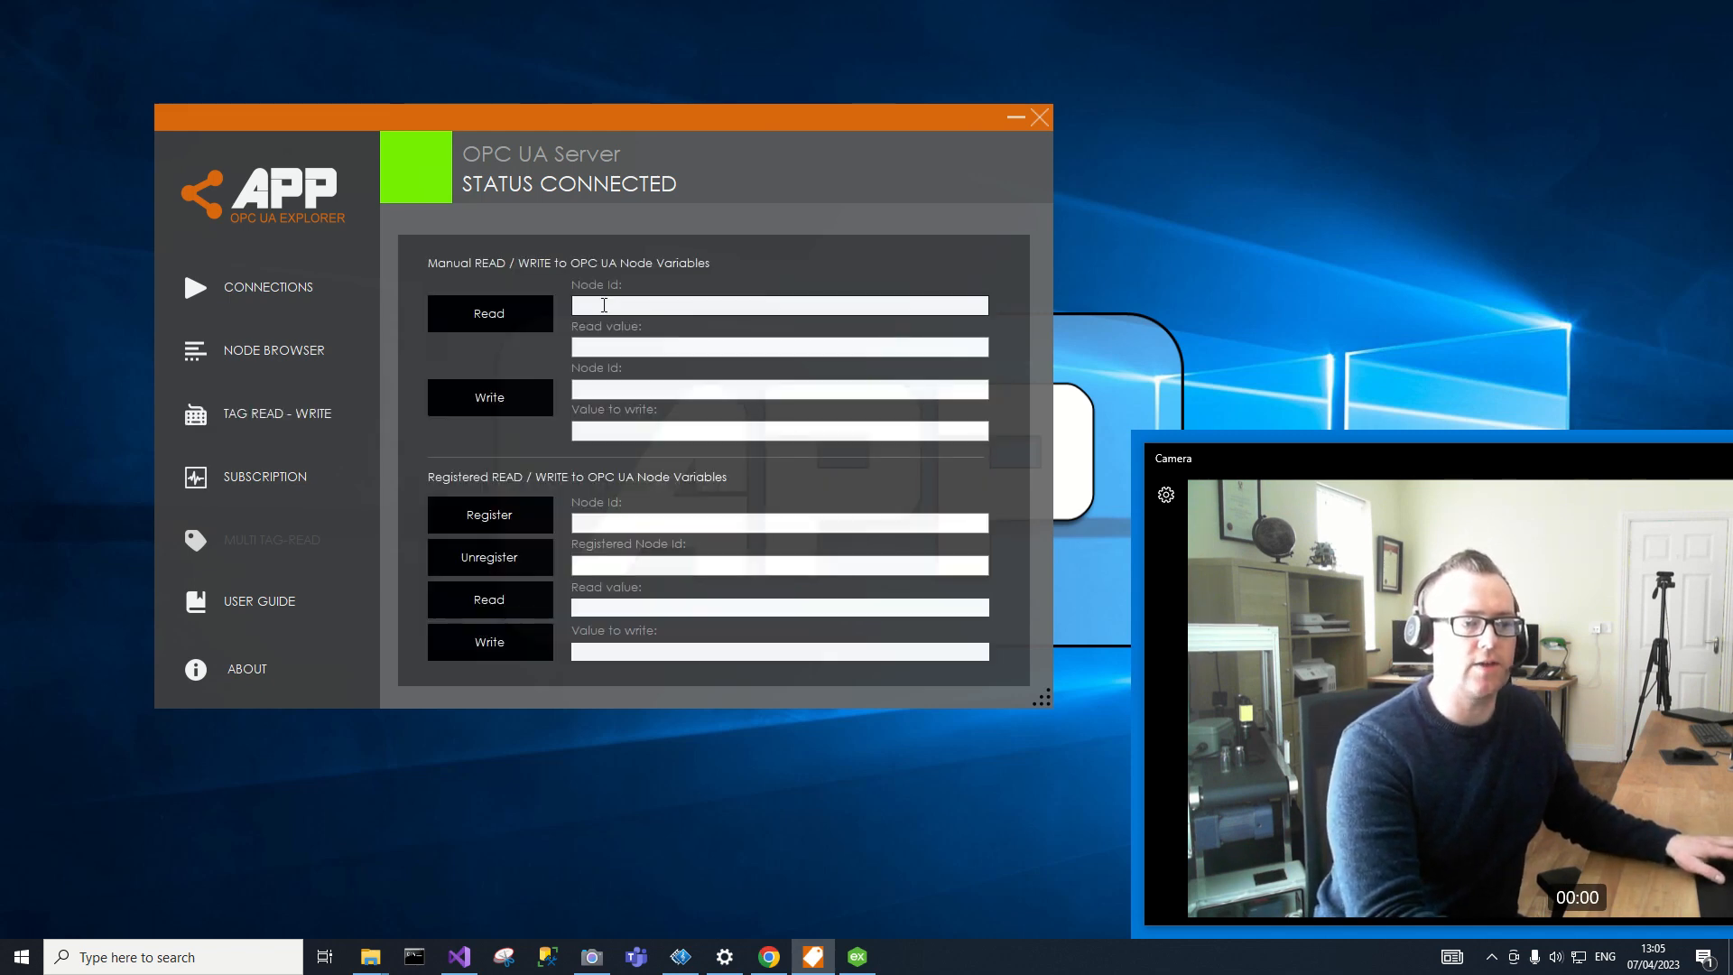
text(ns=2;s=S7 Channel.PW PLC.FT-040)
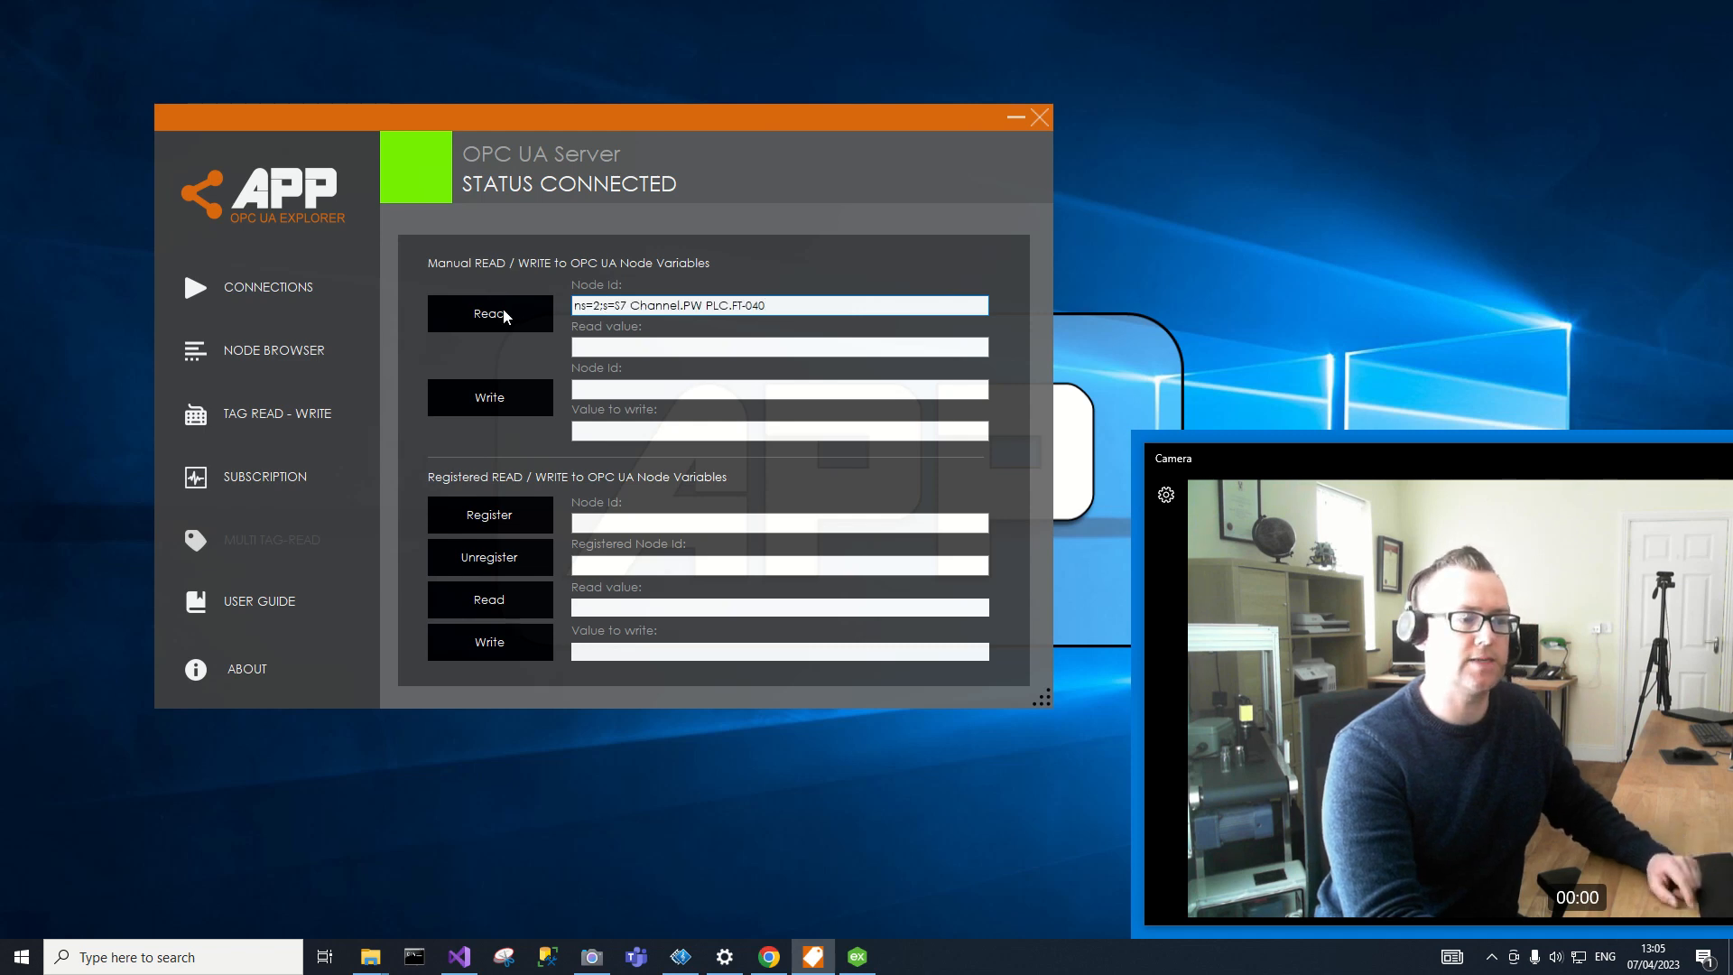
click(516, 309)
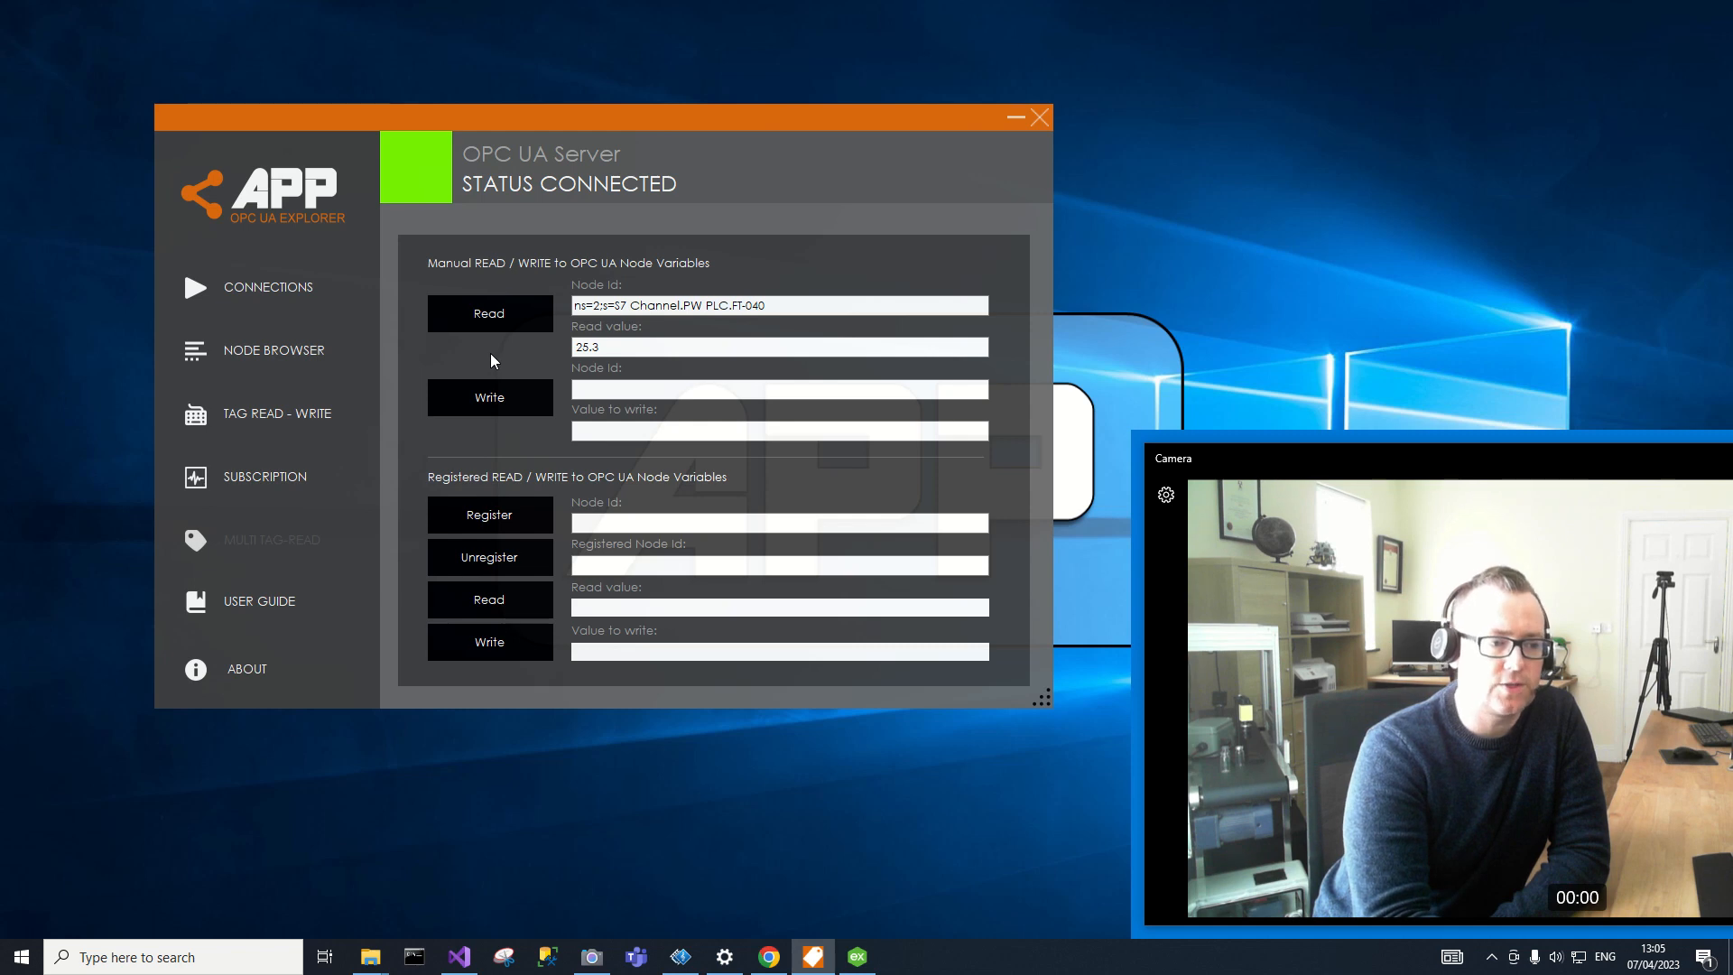
click(268, 362)
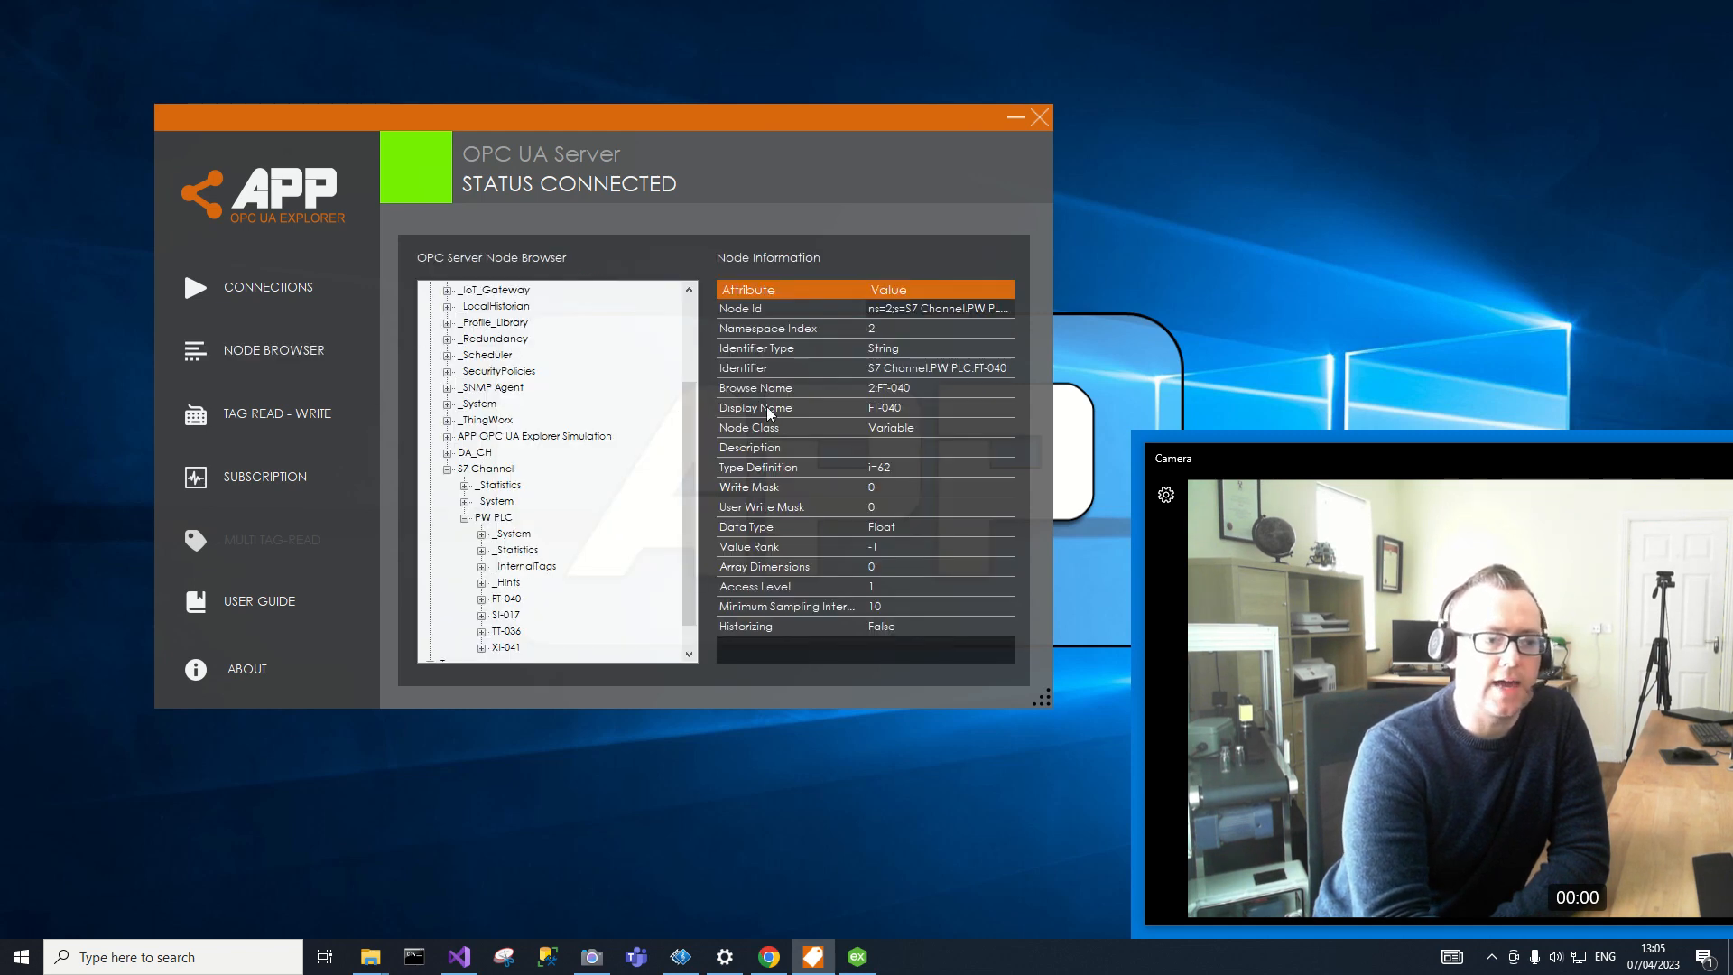